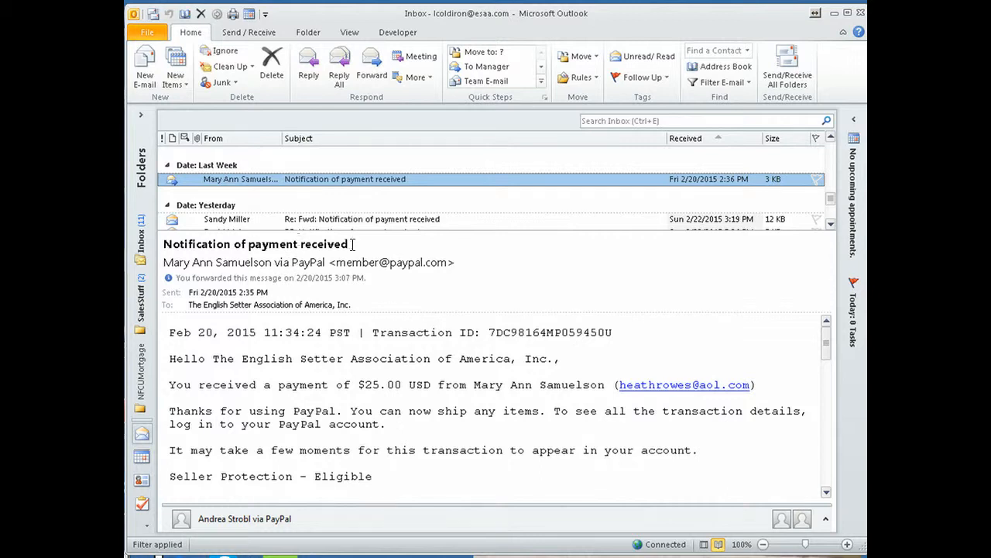
Select 'RegistrationNomination' in the $25.00 Purchase Details line of the PayPal payment email.
drag(349, 244, 161, 248)
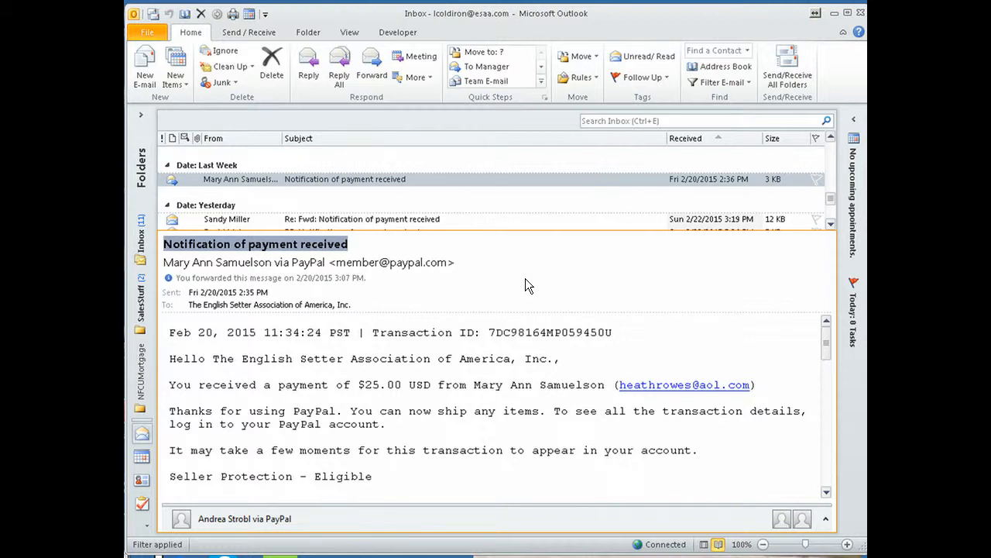
click(555, 302)
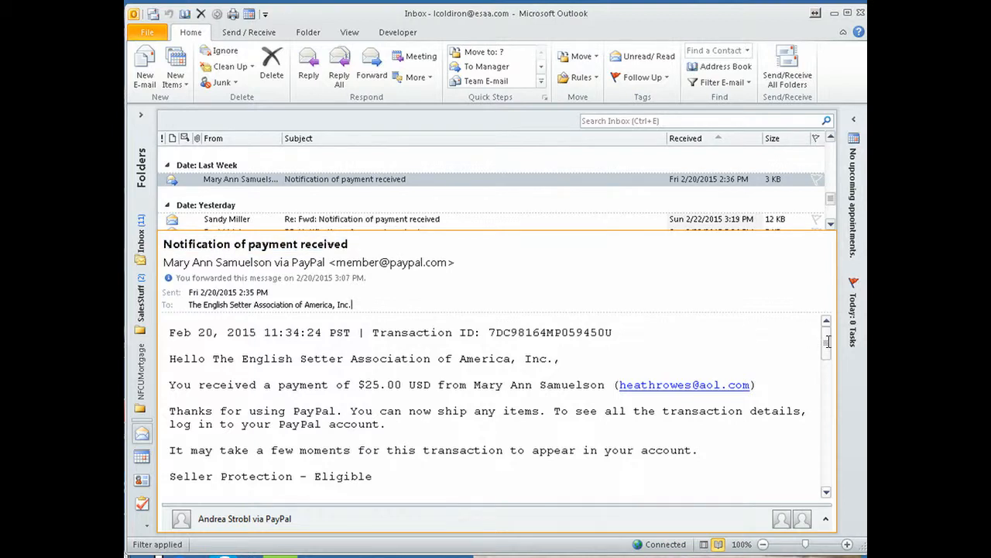
drag(829, 341, 831, 414)
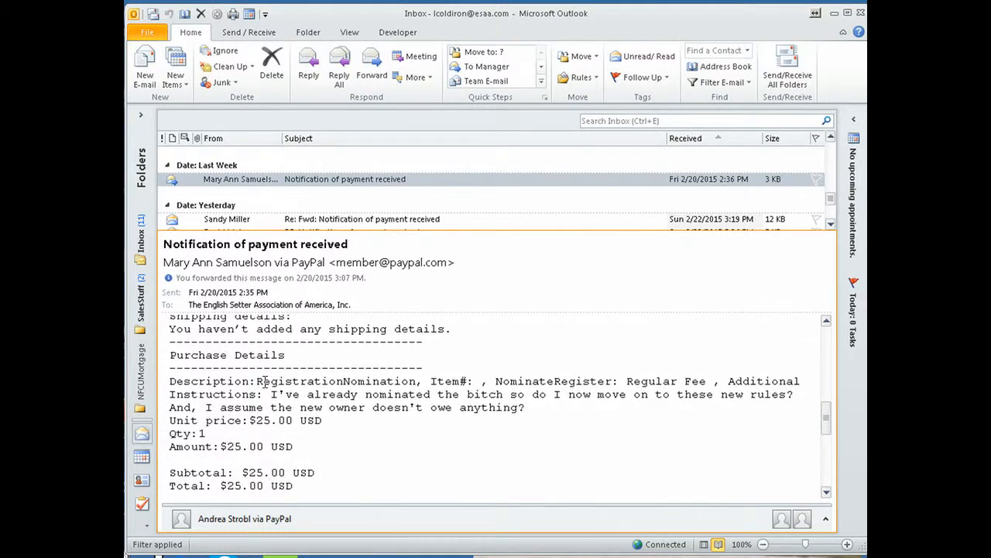
drag(256, 381, 419, 383)
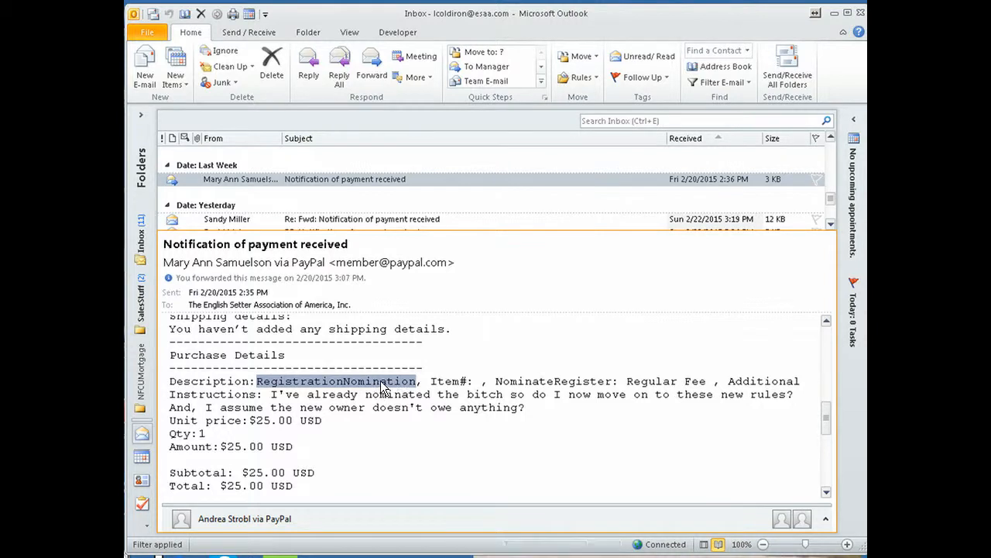
Create a rule from the 'Notification of payment received' message and move the Create Rule dialog aside.
right_click(403, 179)
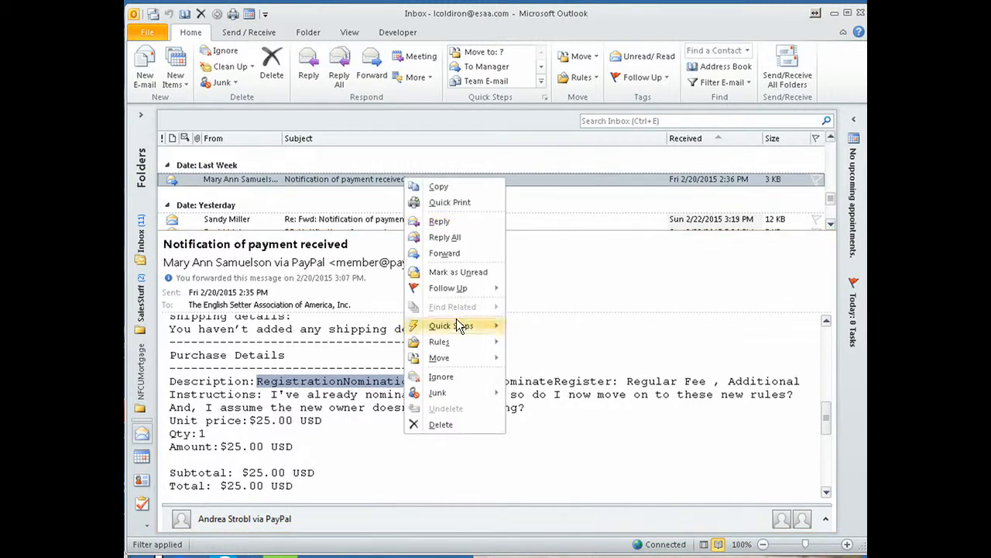
mouse_move(456, 336)
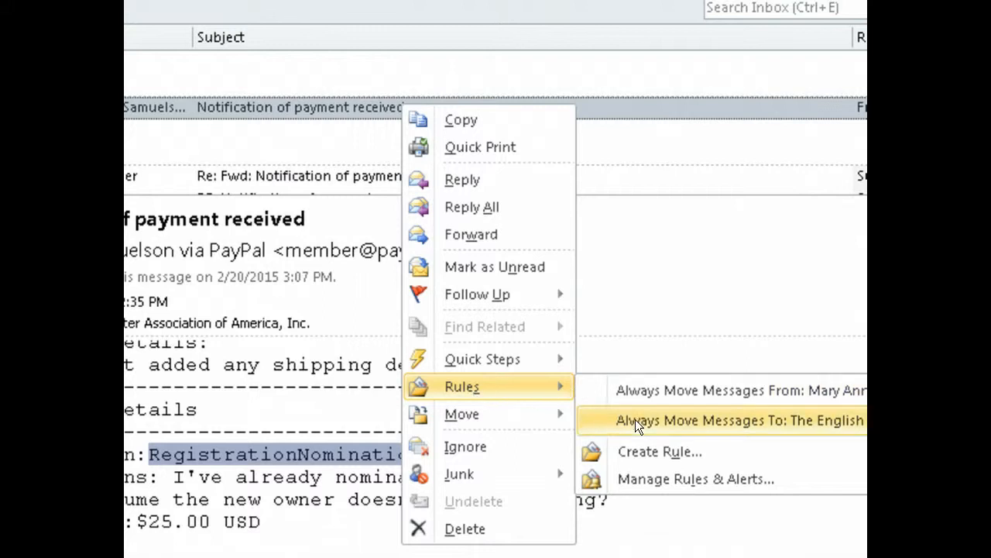
click(643, 452)
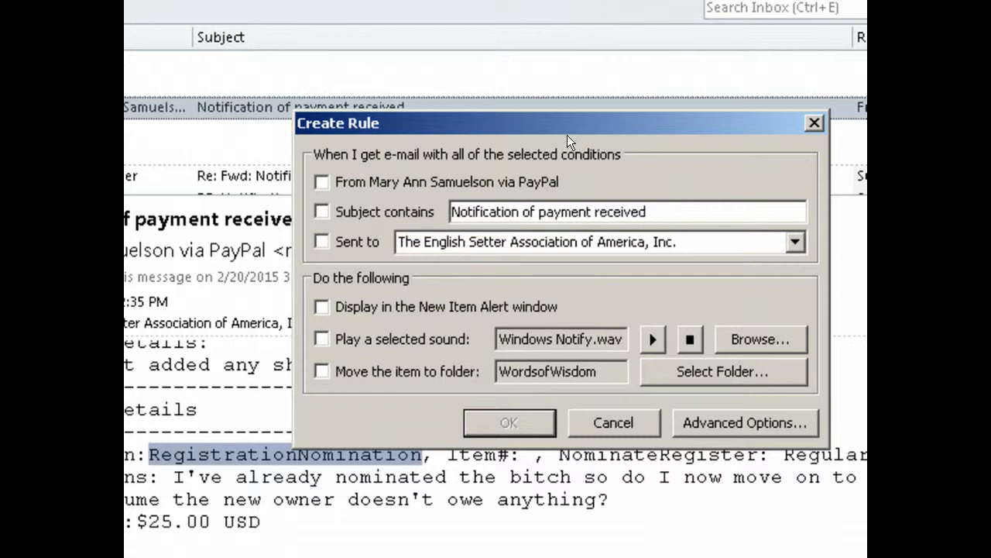
drag(581, 126, 737, 285)
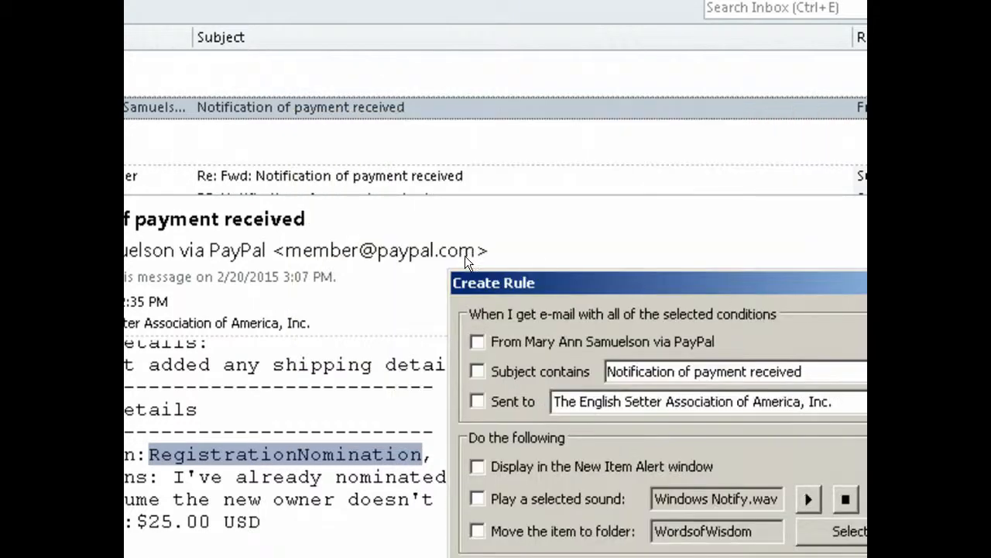
drag(610, 288, 591, 310)
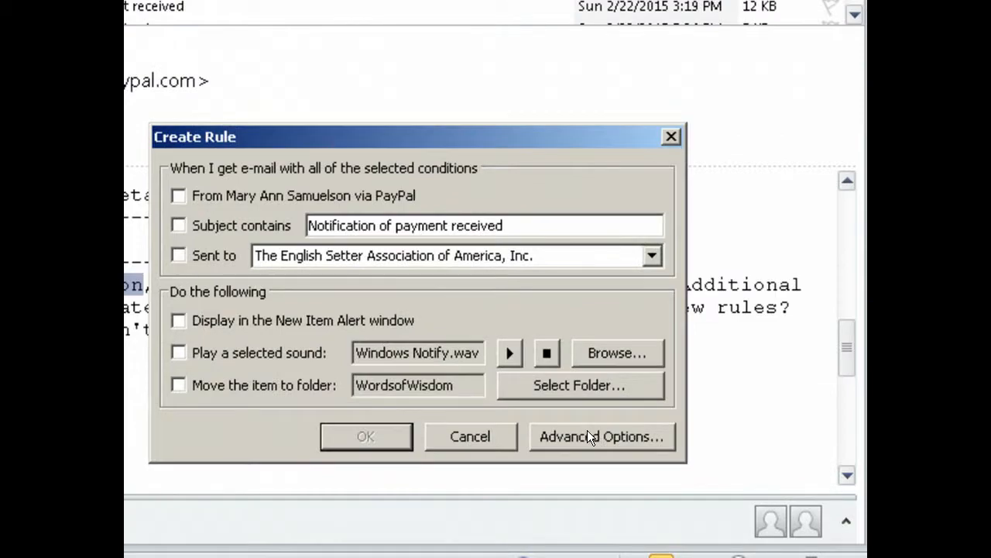
In the Rules Wizard, tick the PayPal sender condition, then close the wizard and Create Rule dialog.
click(588, 433)
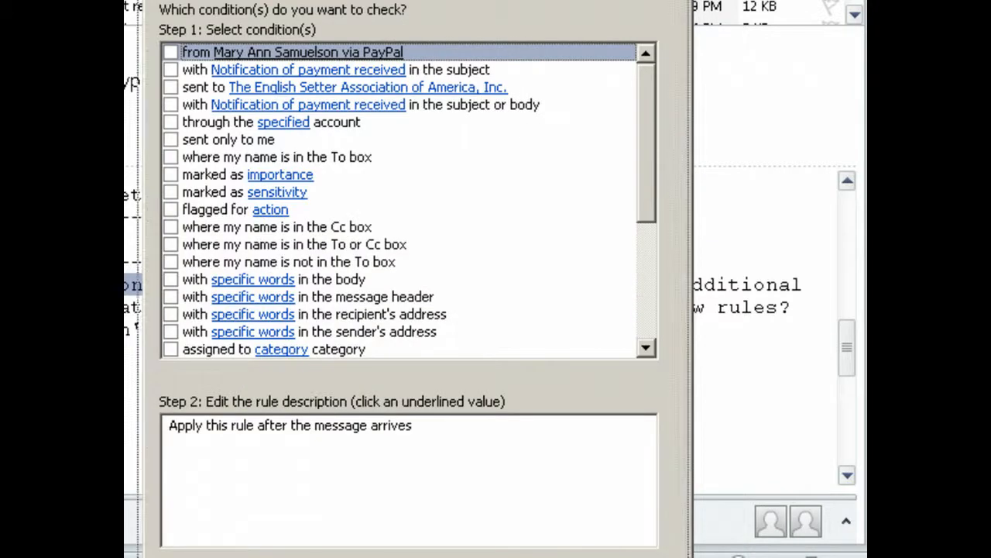
drag(418, 0, 375, 0)
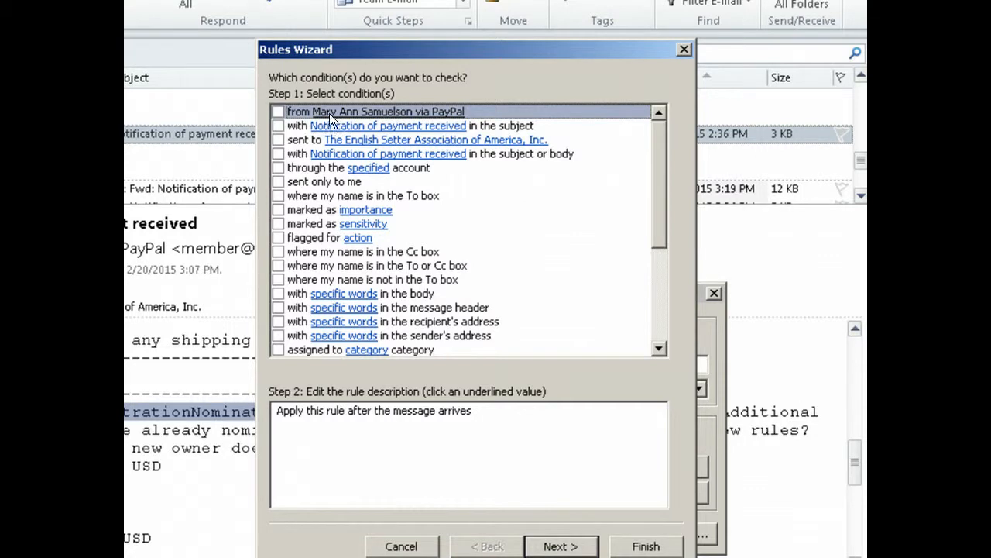
click(280, 111)
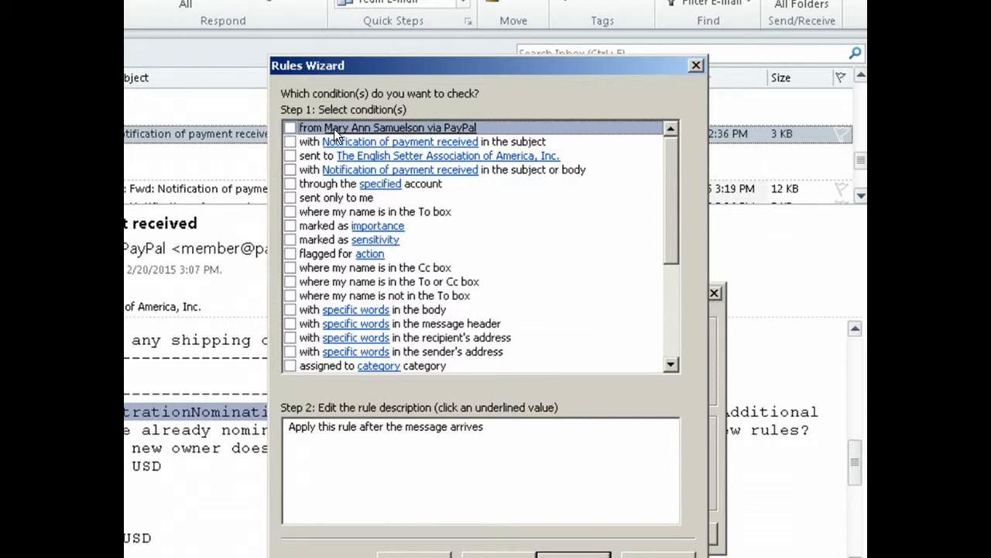
click(693, 66)
click(714, 294)
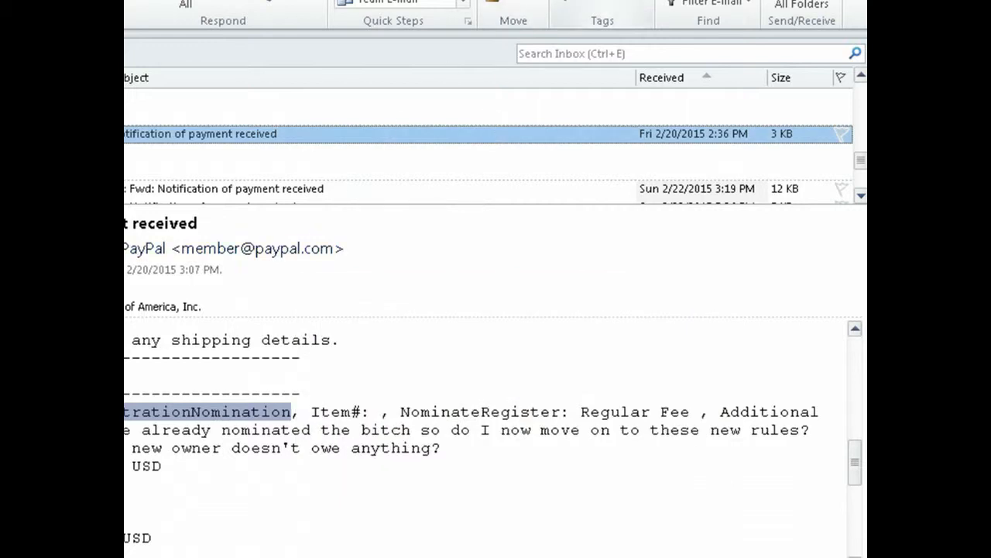
Reopen Create Rule, close it without saving, and clear the message from the reading pane.
click(508, 106)
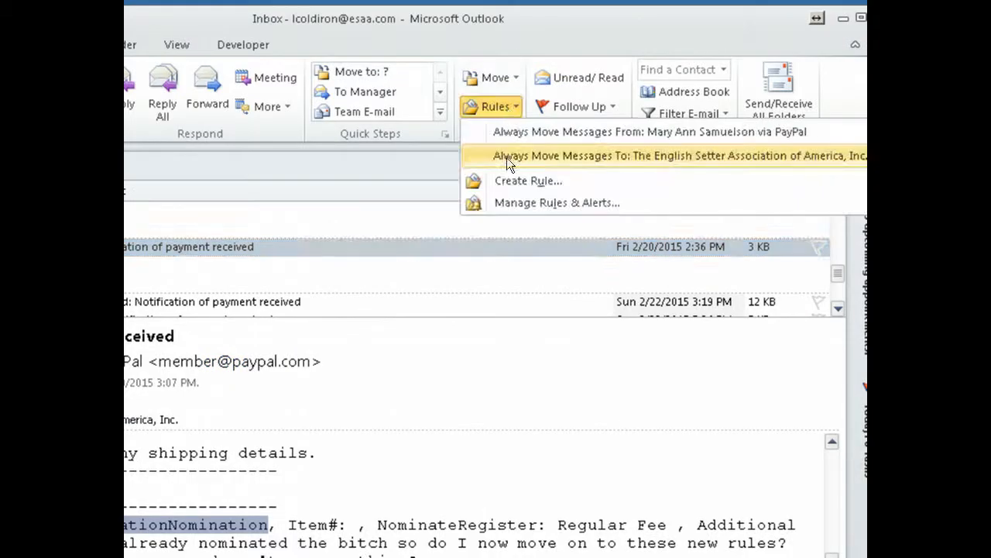
click(508, 180)
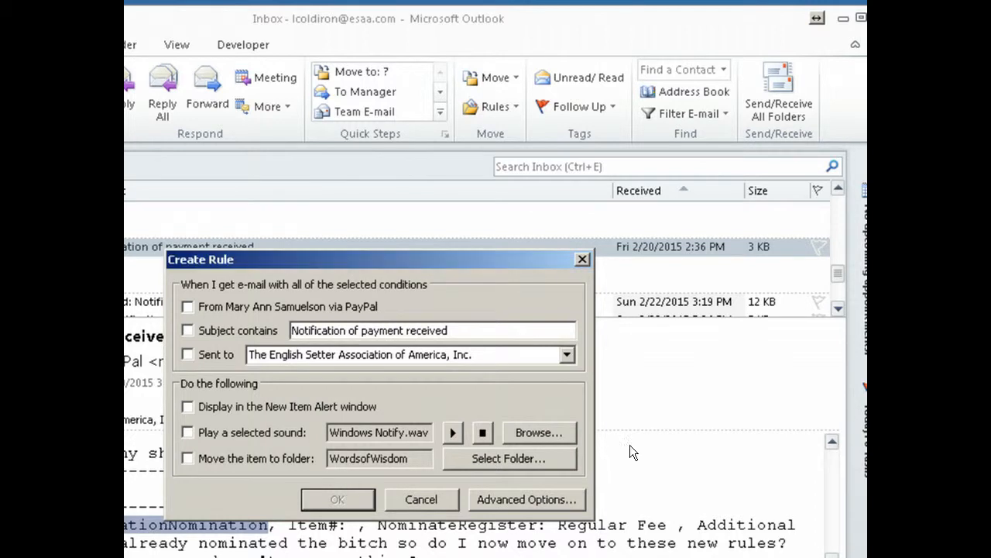
click(583, 259)
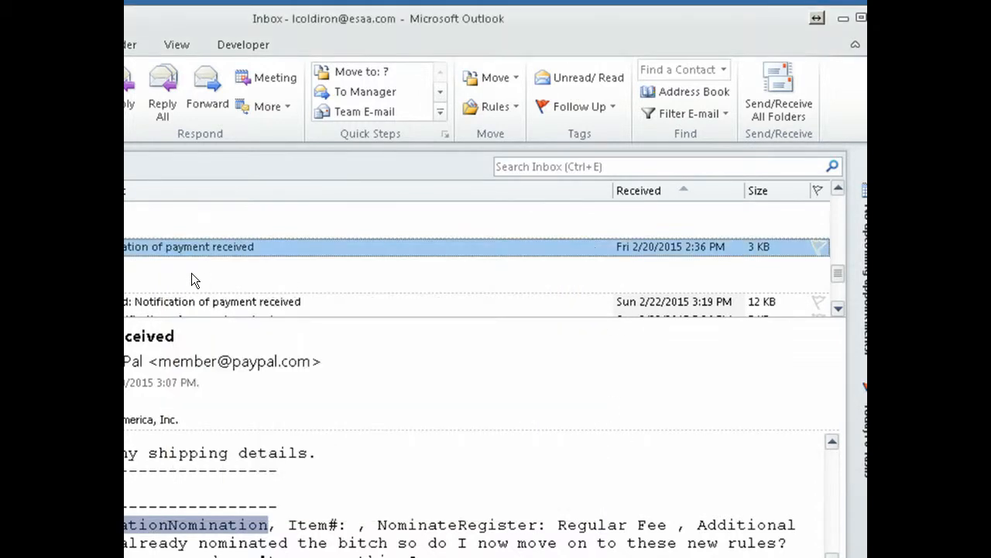
click(191, 273)
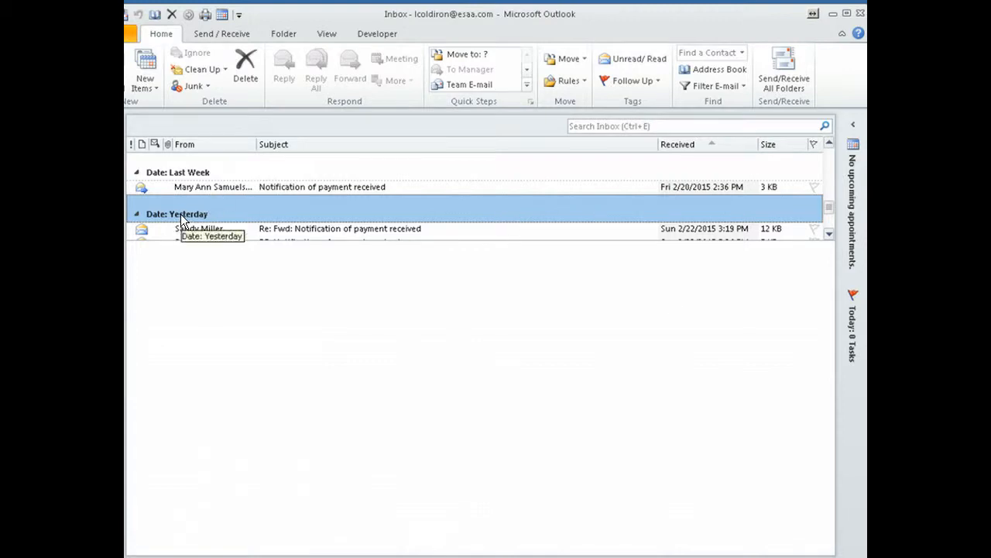
Start a new 'Move messages from someone to a folder' rule in Manage Rules & Alerts and open the sender picker.
click(570, 81)
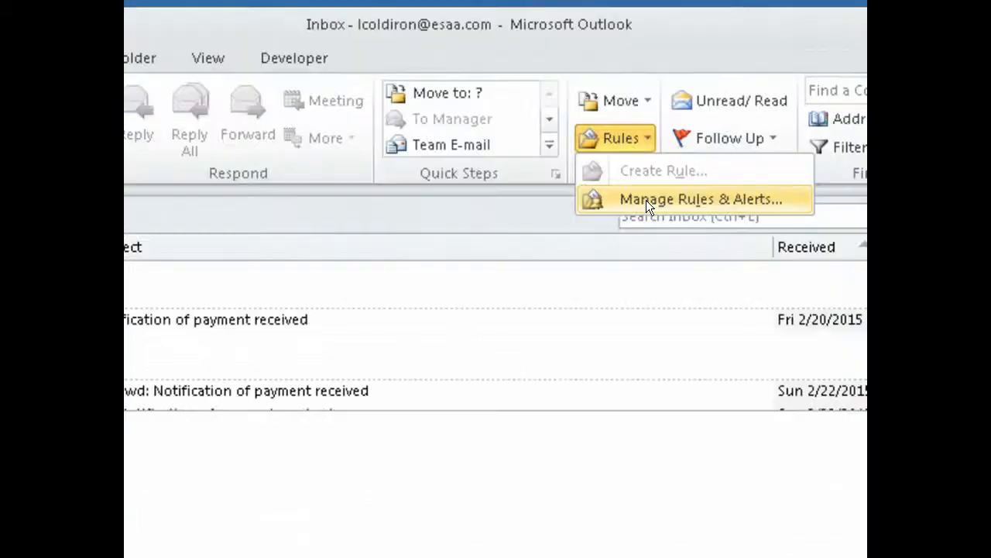
click(646, 200)
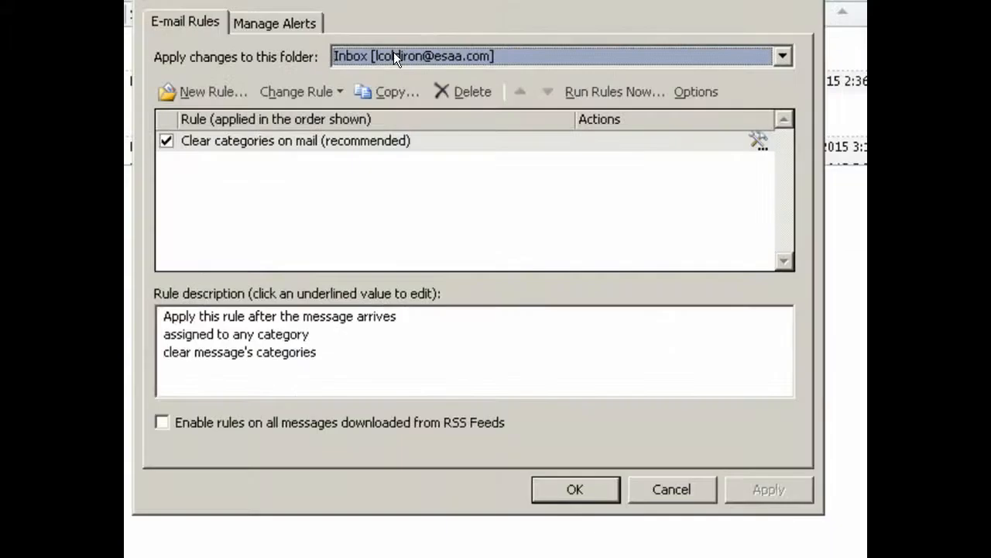
click(204, 97)
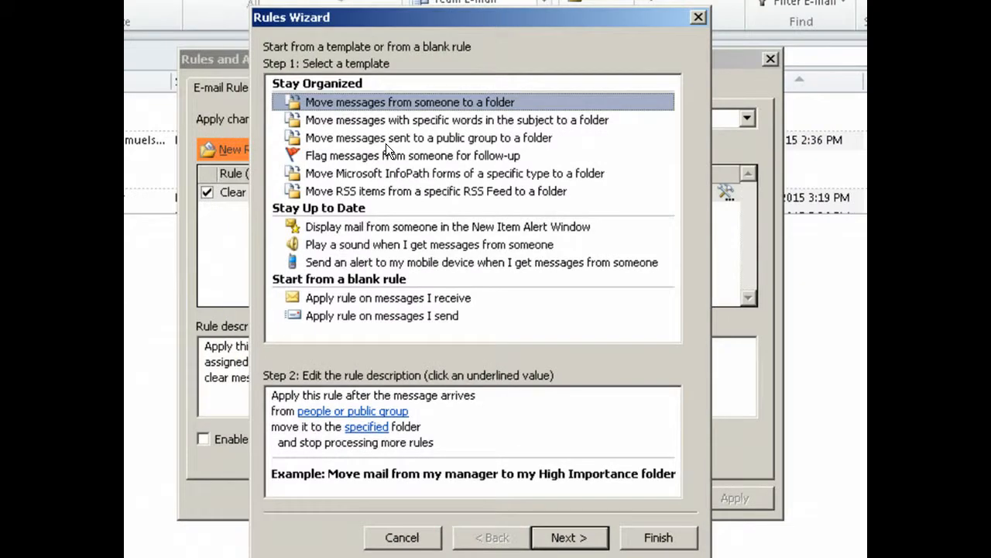
click(566, 537)
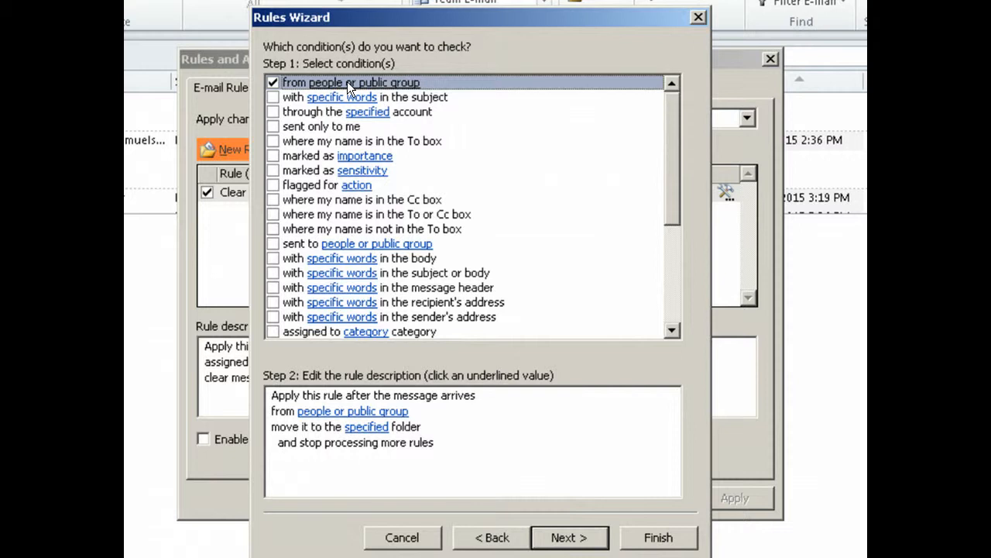
click(347, 412)
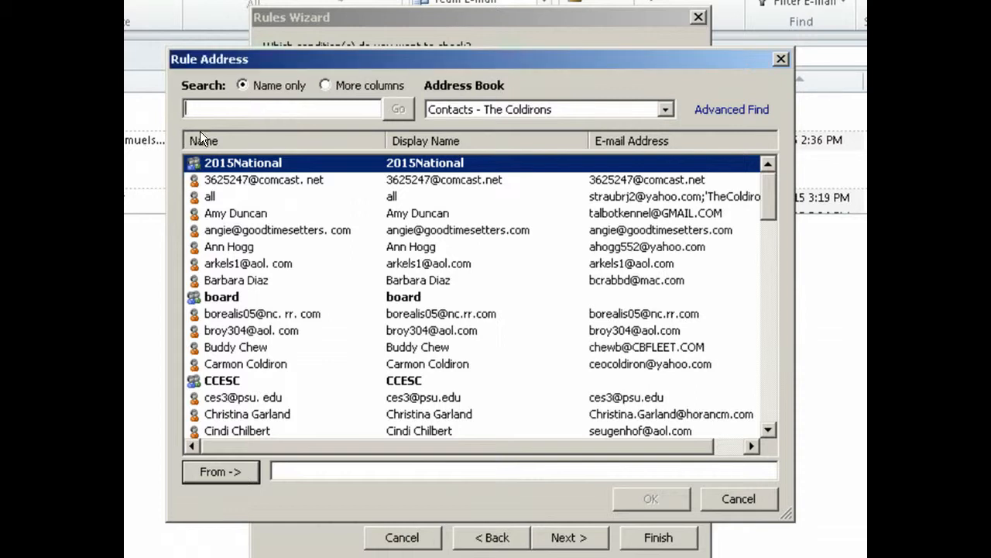
click(317, 463)
key(alt+Tab)
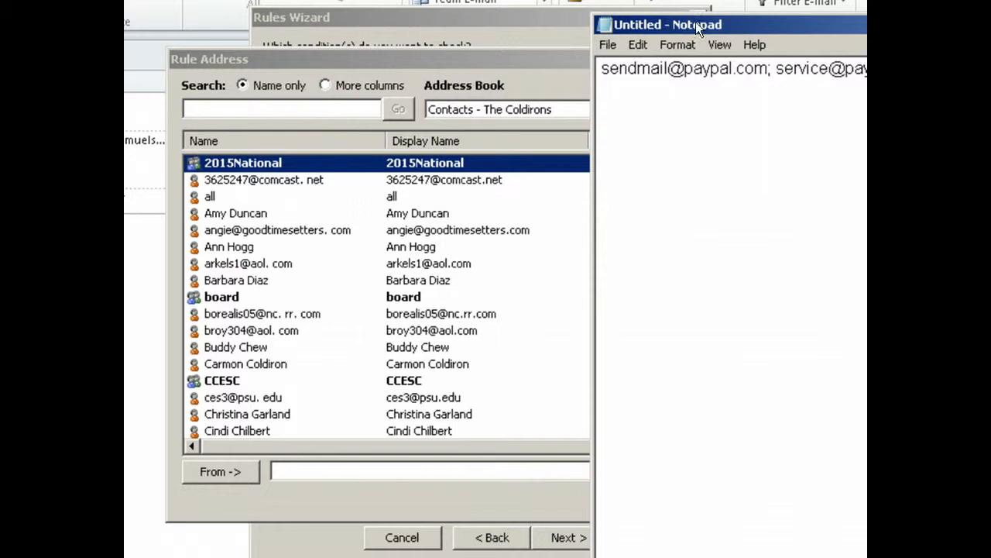
Copy the three PayPal sender addresses from the Notepad window.
drag(701, 28, 219, 0)
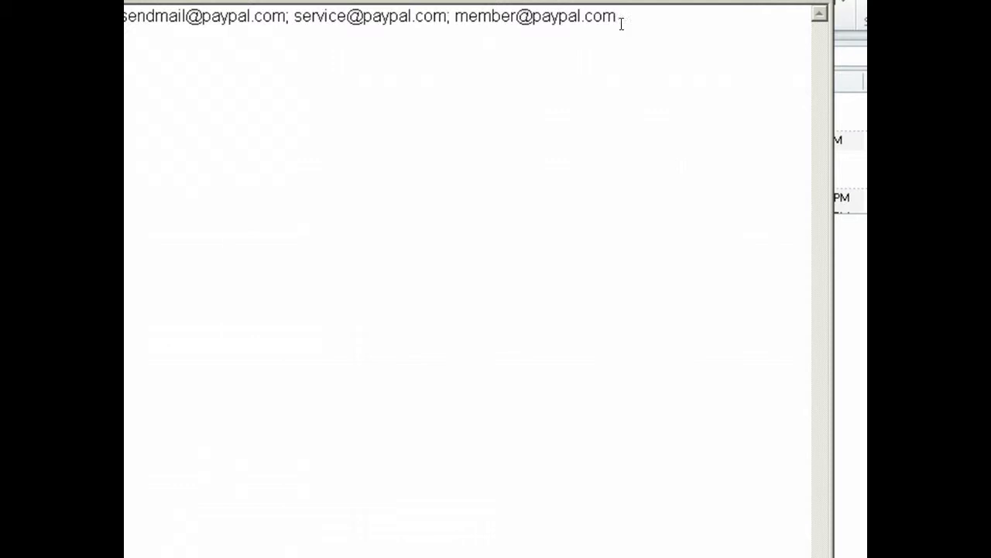
drag(621, 24, 125, 24)
right_click(136, 24)
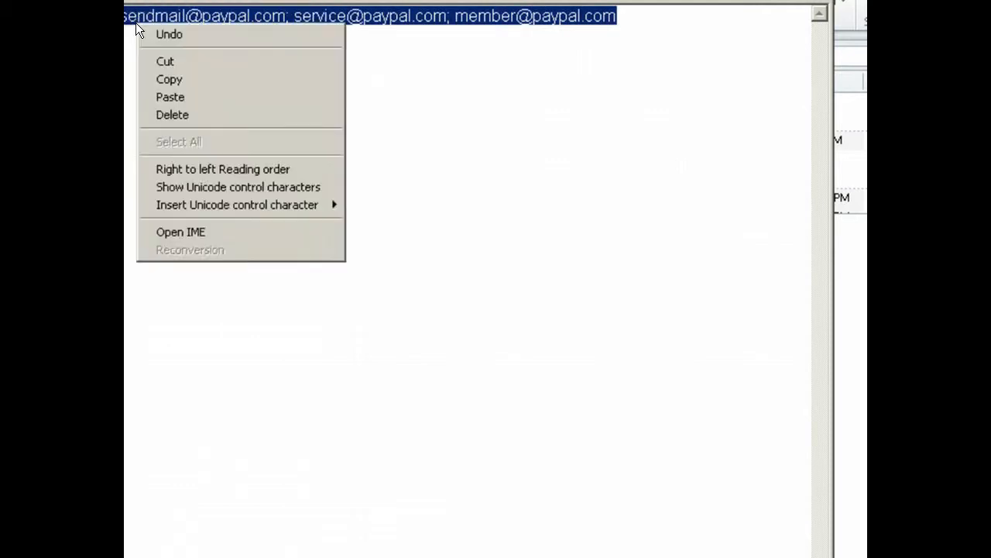
click(161, 79)
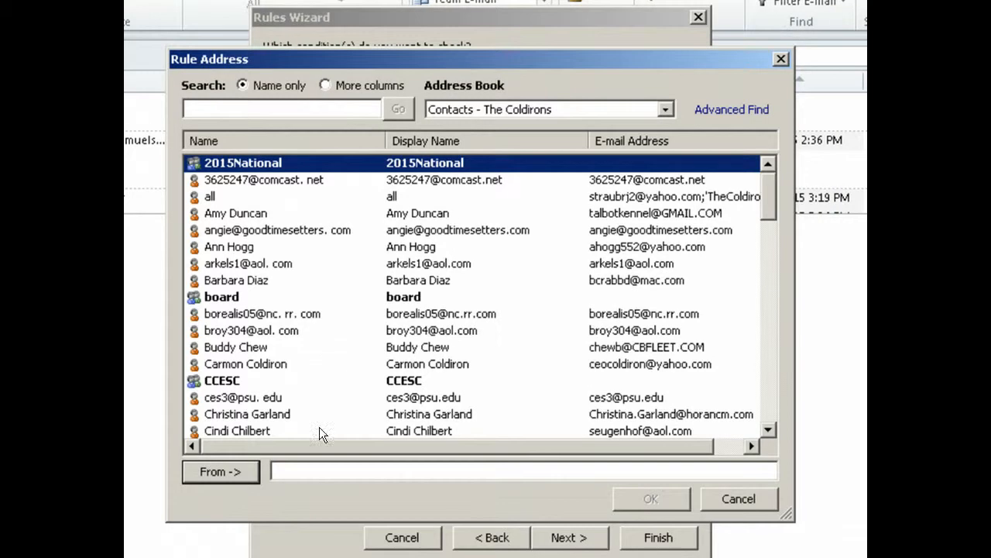
Paste the three PayPal addresses into the rule's From field and confirm them as senders.
right_click(320, 470)
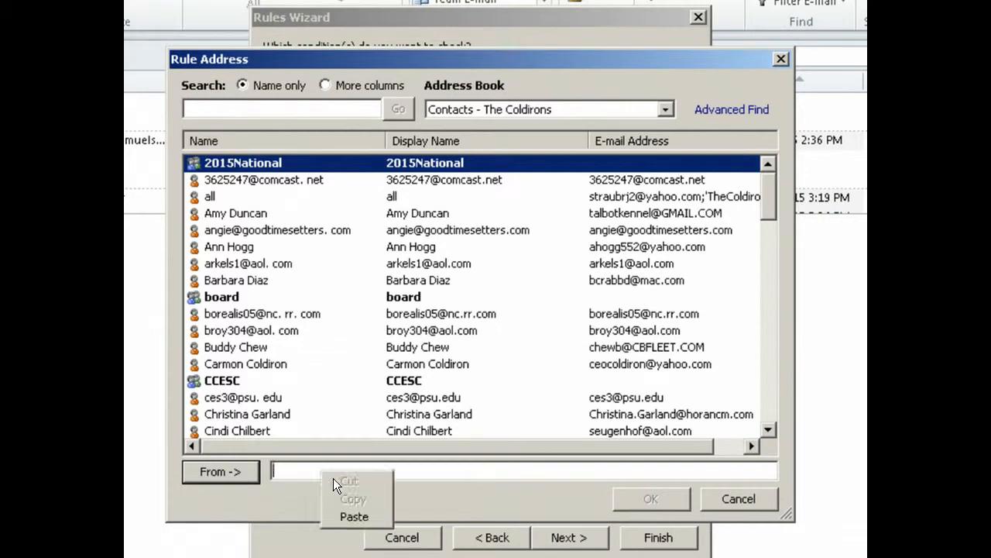
click(359, 516)
click(647, 498)
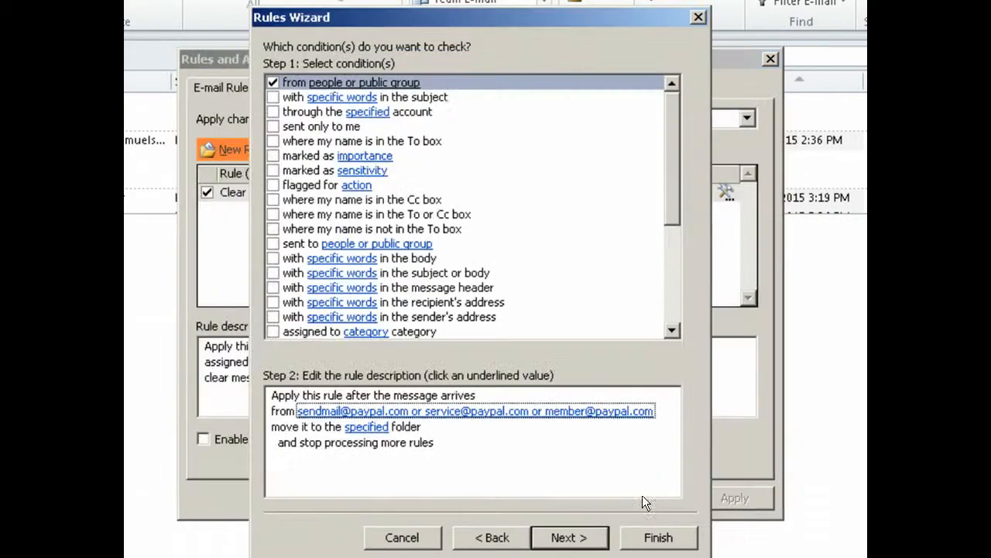
Set the PayPal folder as the rule's destination folder.
click(367, 426)
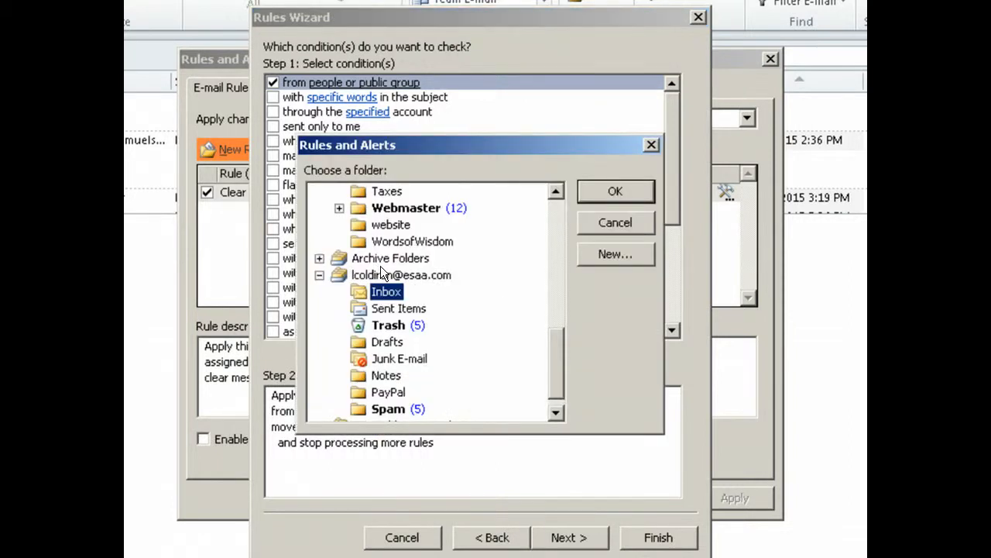
click(390, 392)
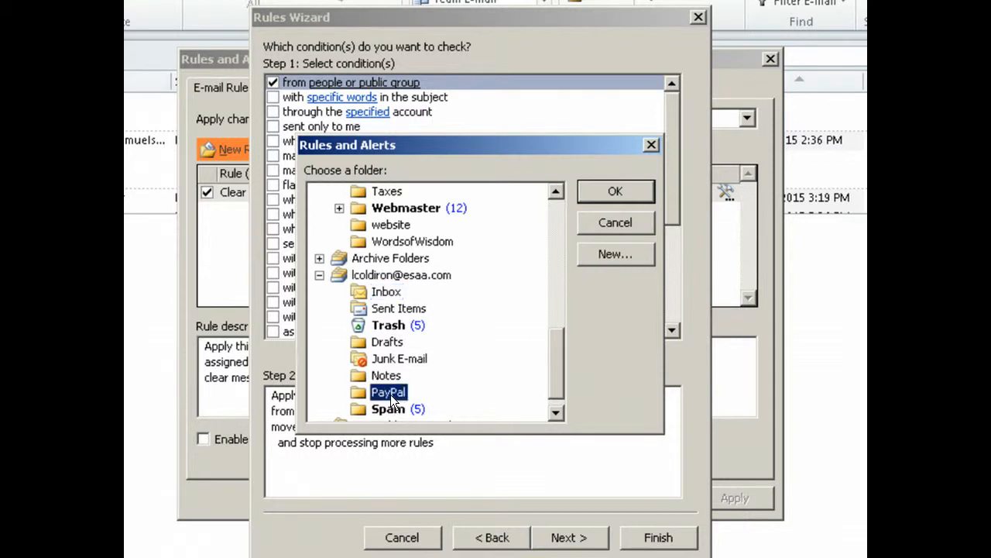
click(608, 198)
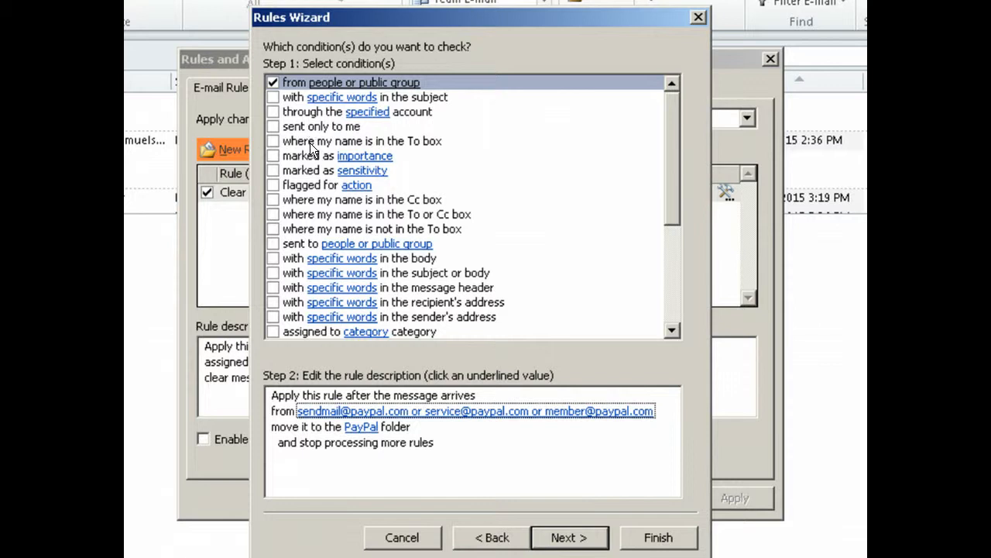
Add the 'with specific words in the body' condition and open its empty Search Text list.
click(340, 260)
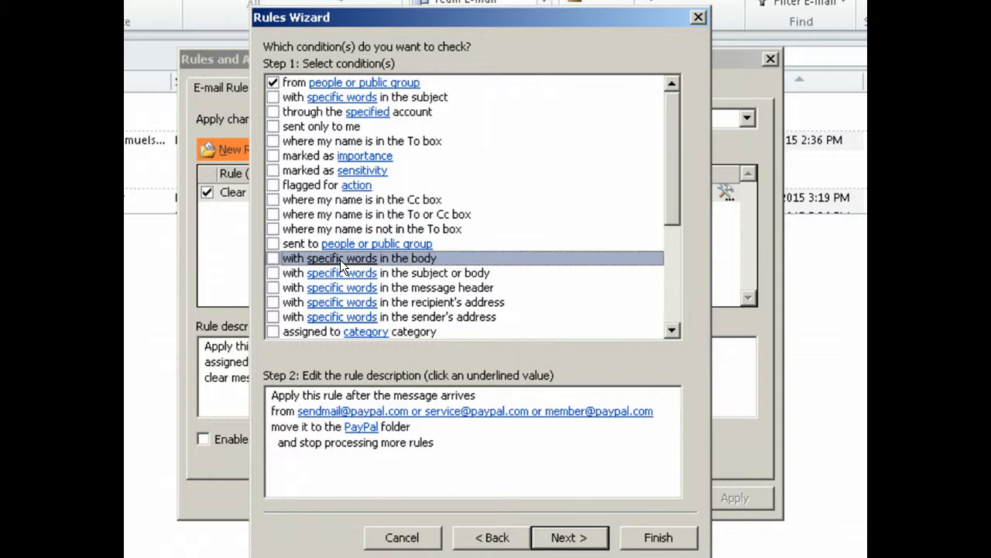
click(272, 258)
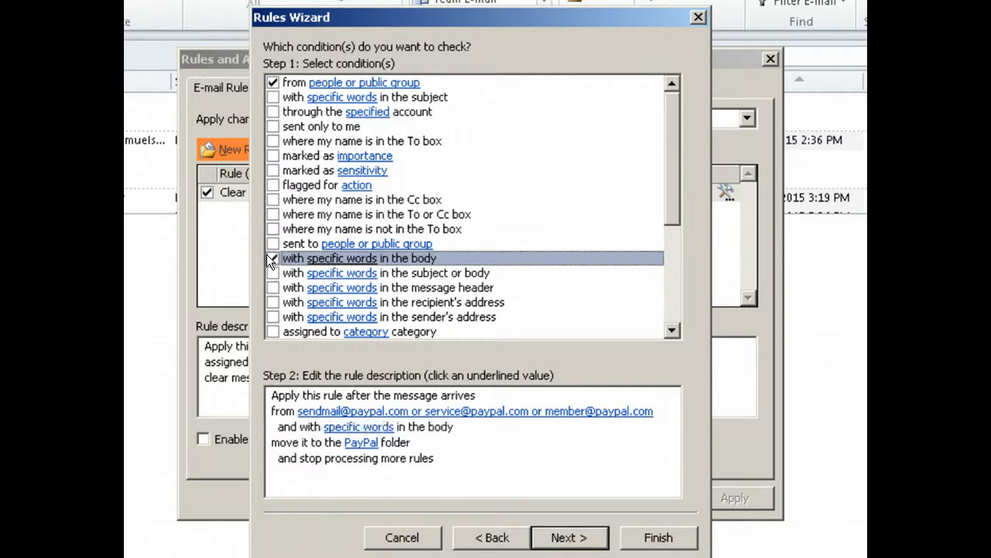
click(360, 426)
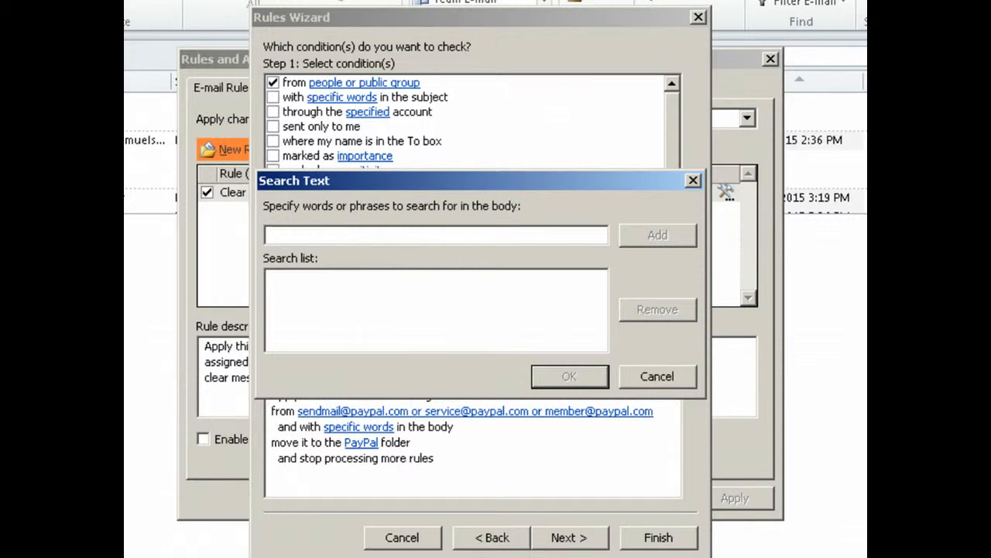
key(alt+Tab)
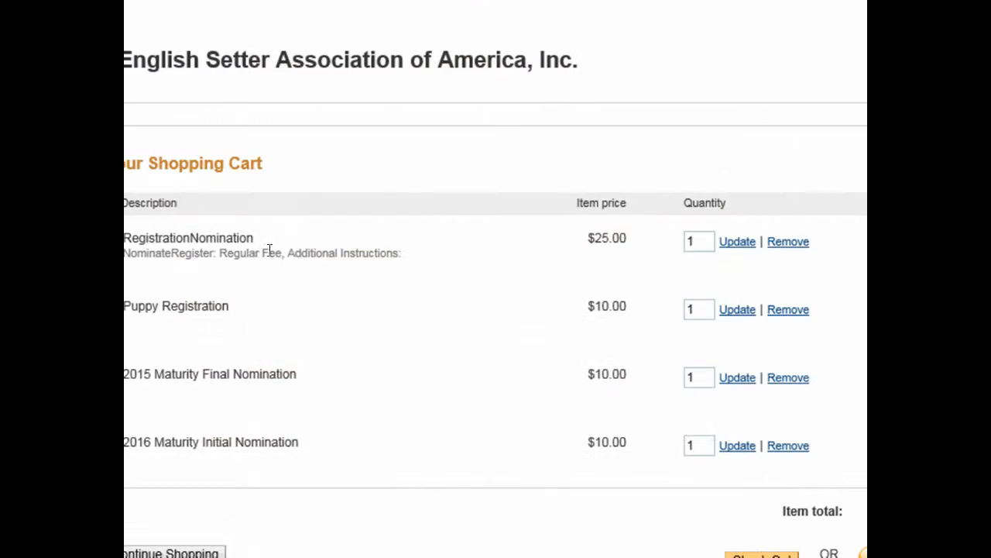
Copy 'RegistrationNomination' from the shopping cart and paste it into the Search Text field.
drag(253, 238, 122, 238)
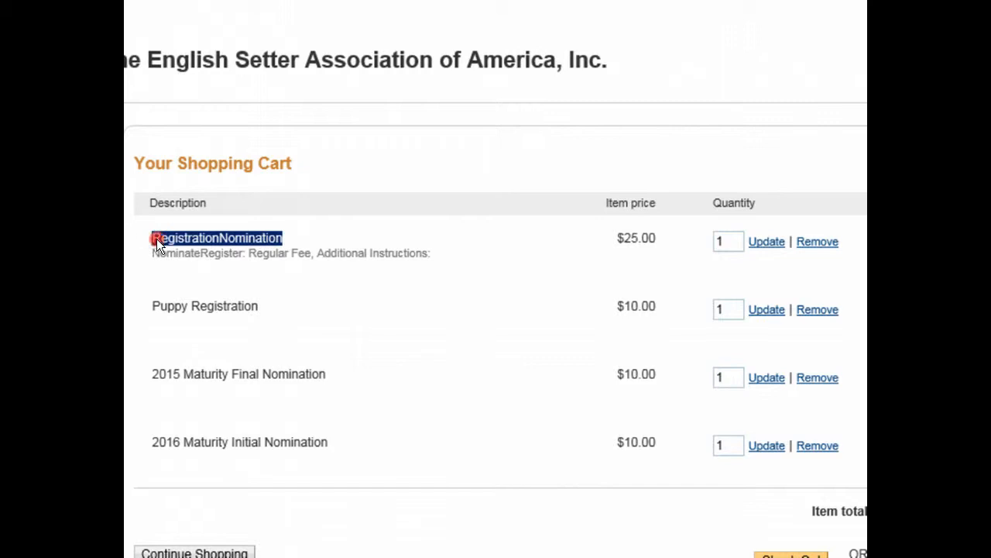
right_click(156, 238)
click(188, 272)
key(alt+Tab)
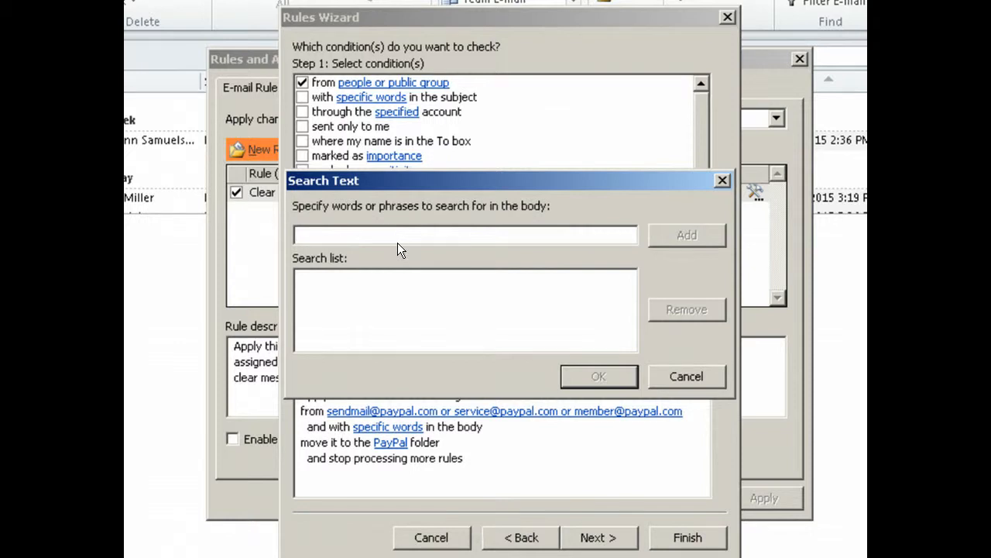
key(ctrl+v)
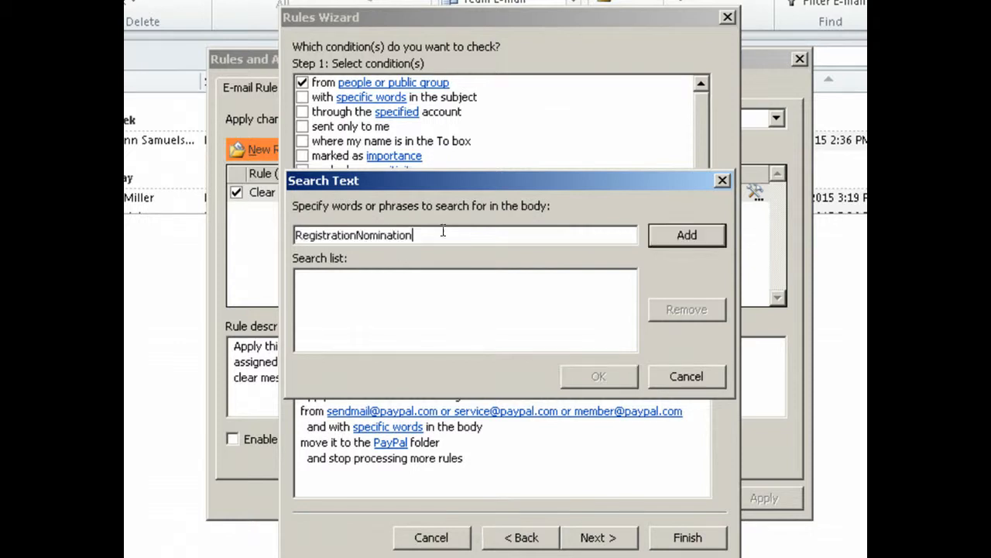
Add 'RegistrationNomination' to the body word list, then copy and add 'Puppy Registration' from the cart.
click(671, 232)
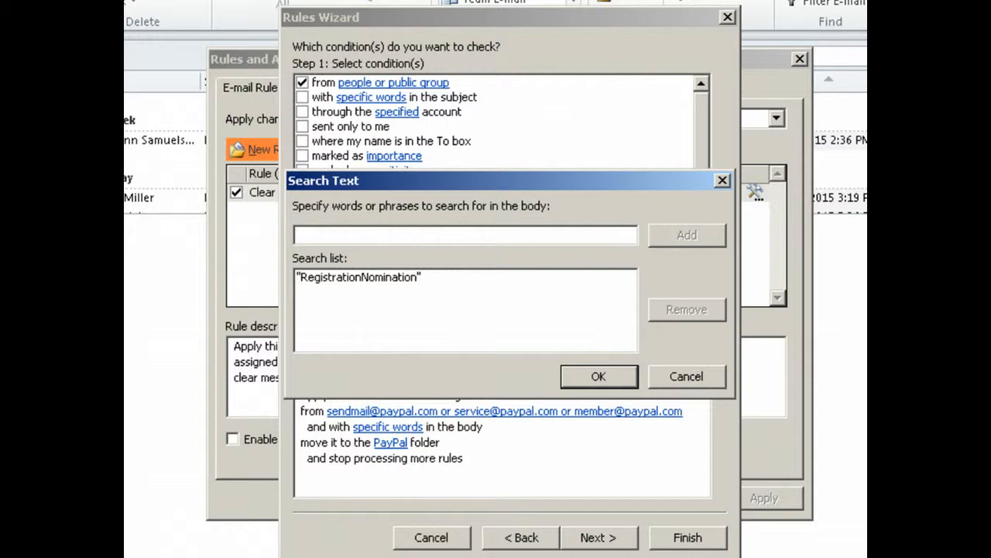
key(alt+Tab)
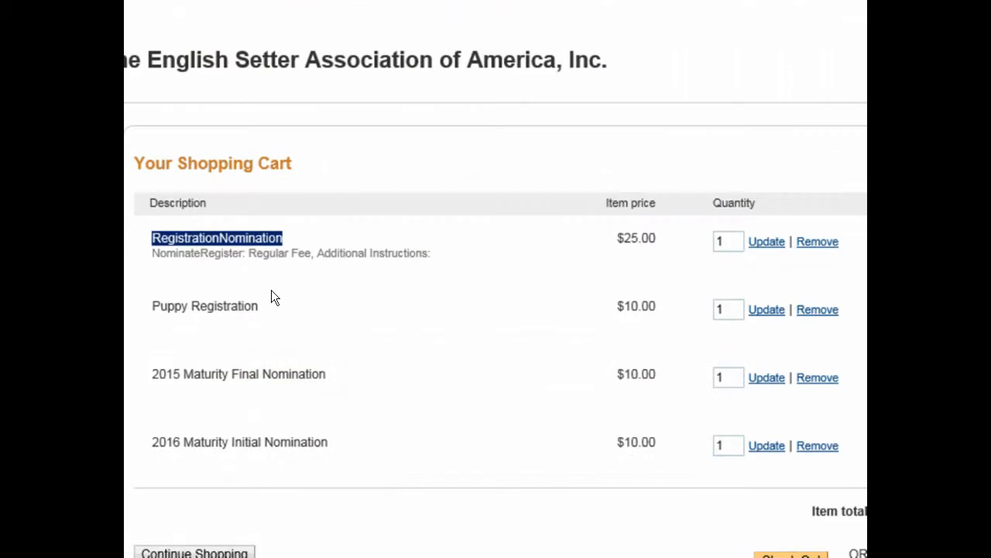
drag(263, 307, 172, 292)
right_click(176, 303)
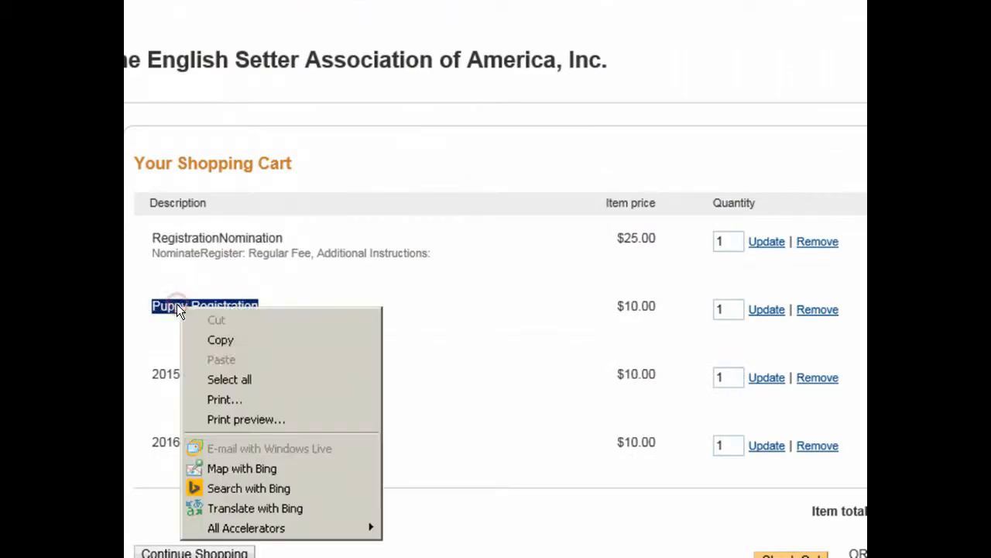
click(219, 337)
key(alt+Tab)
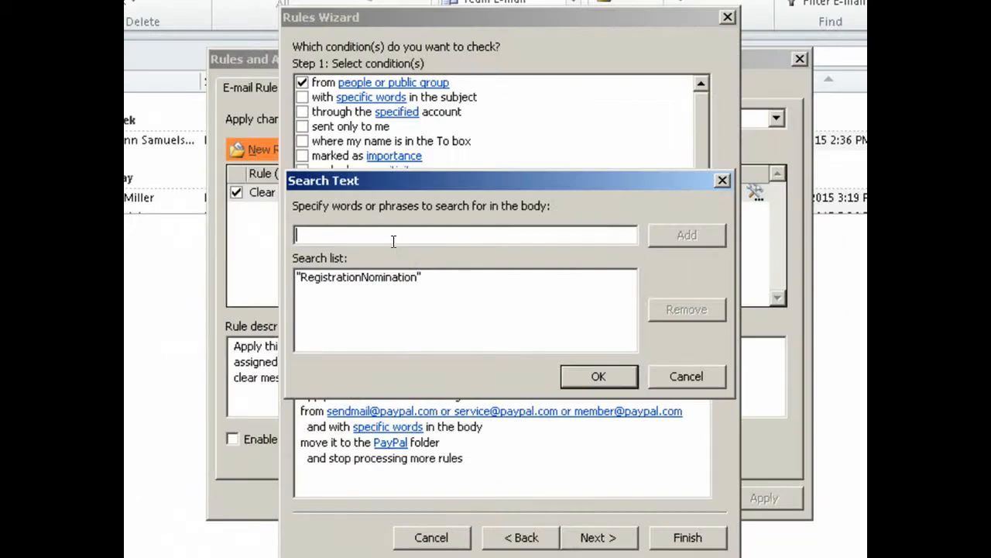
key(ctrl+v)
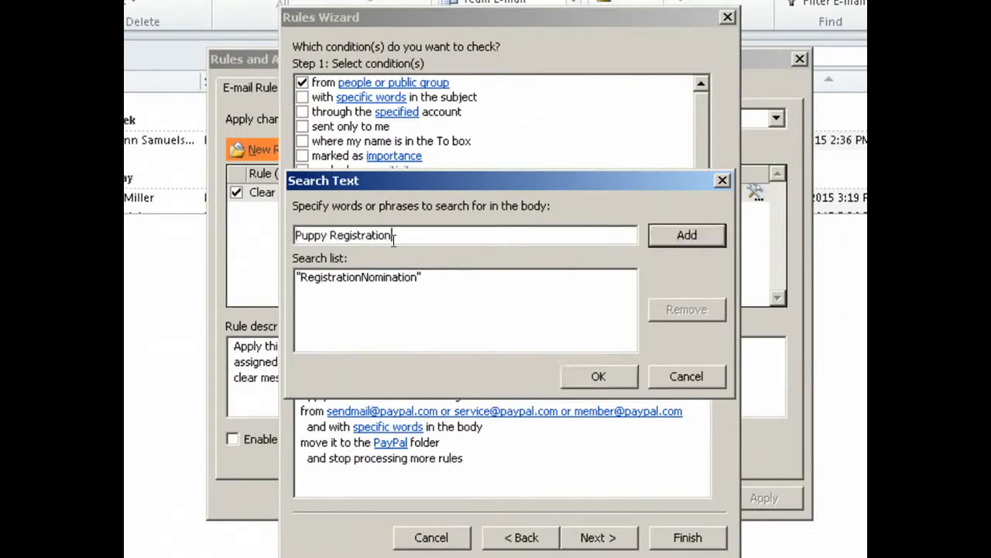
click(681, 232)
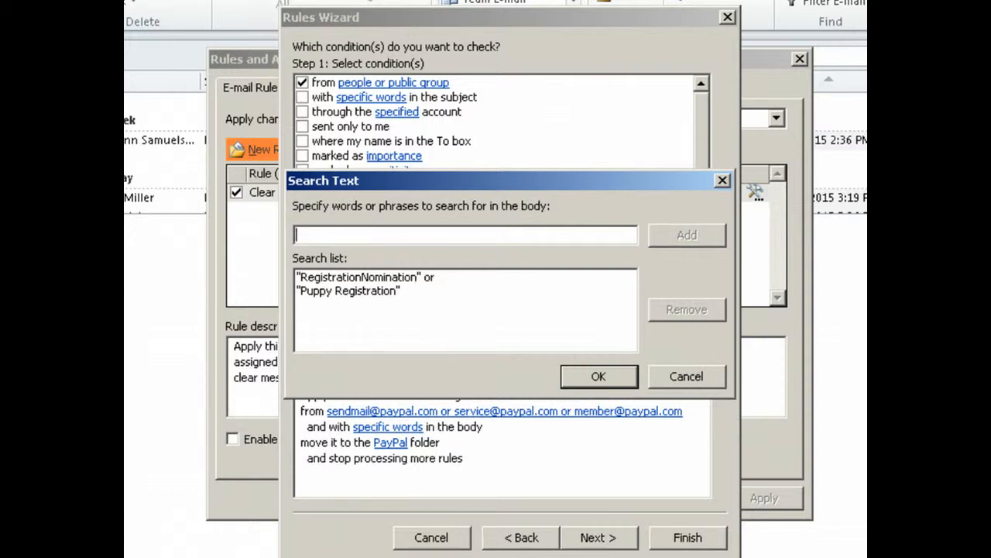
Copy '2015 Maturity Final Nomination' from the cart and add it to the body word list.
key(alt+Tab)
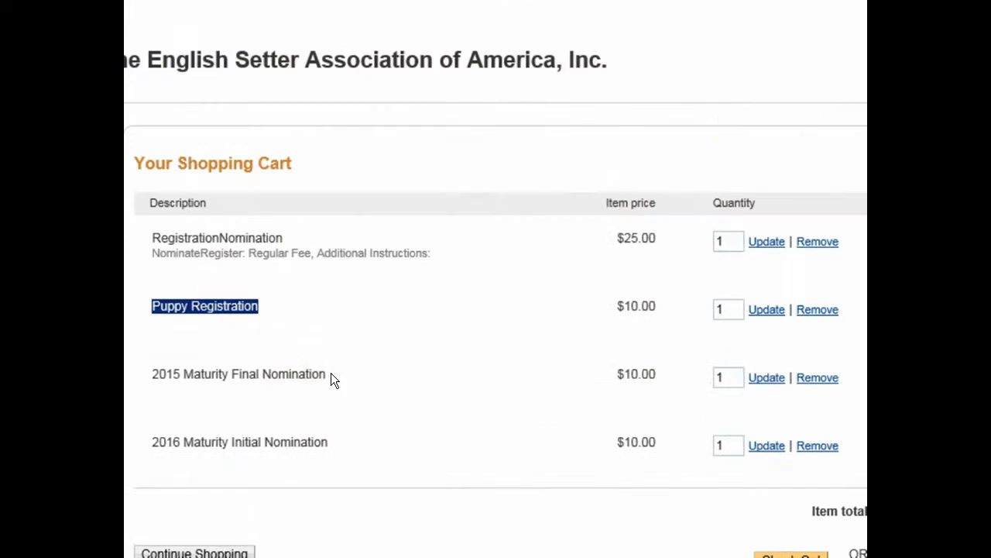
drag(324, 377, 158, 376)
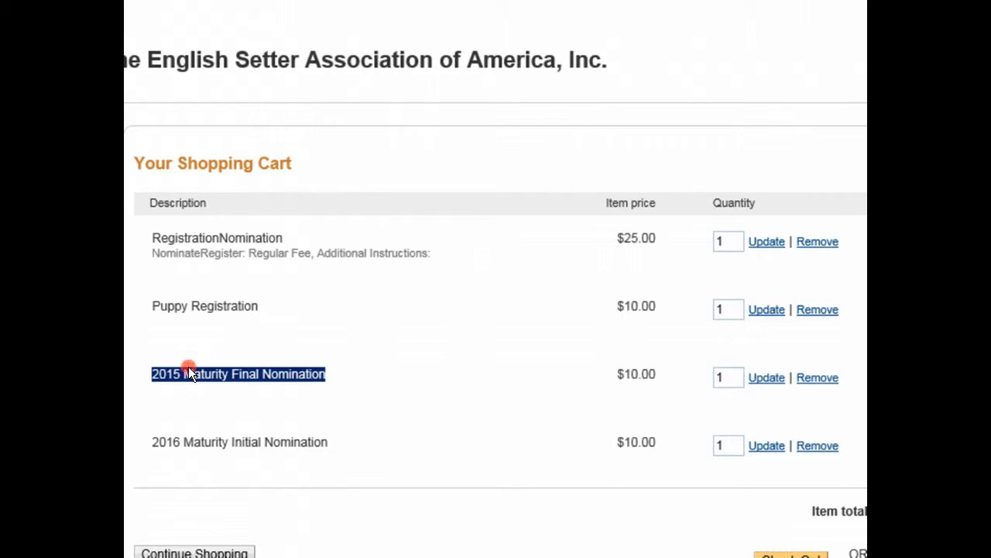
right_click(188, 368)
click(223, 401)
key(alt+Tab)
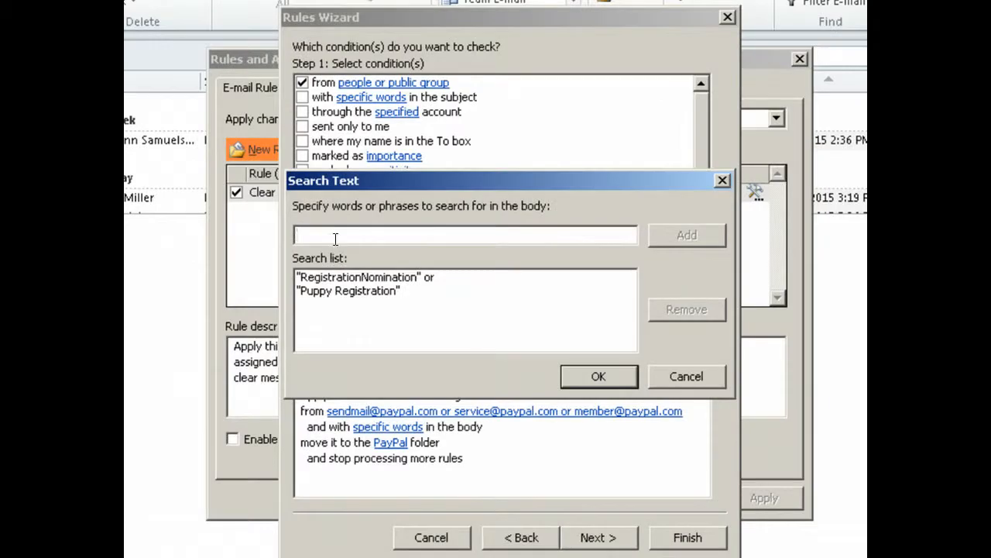
key(ctrl+v)
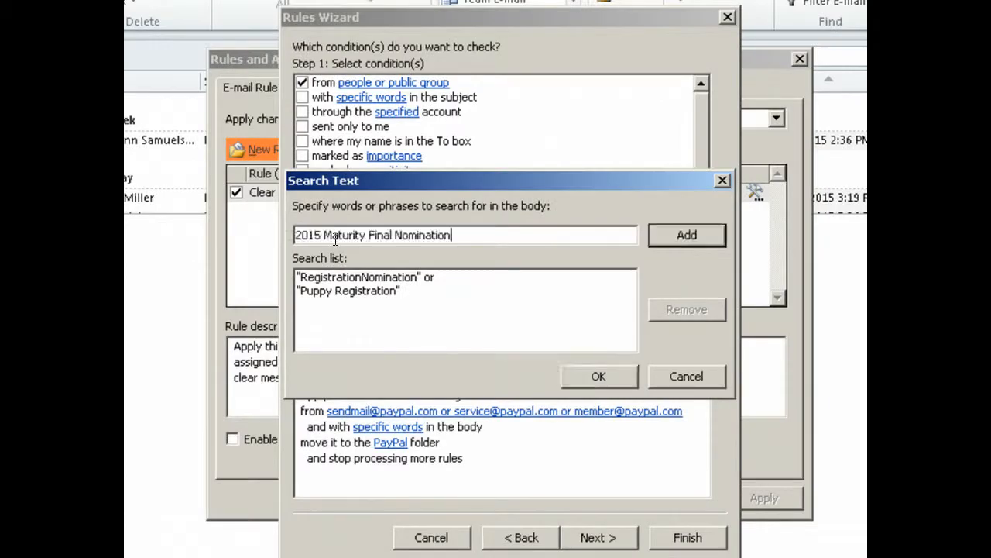
click(686, 234)
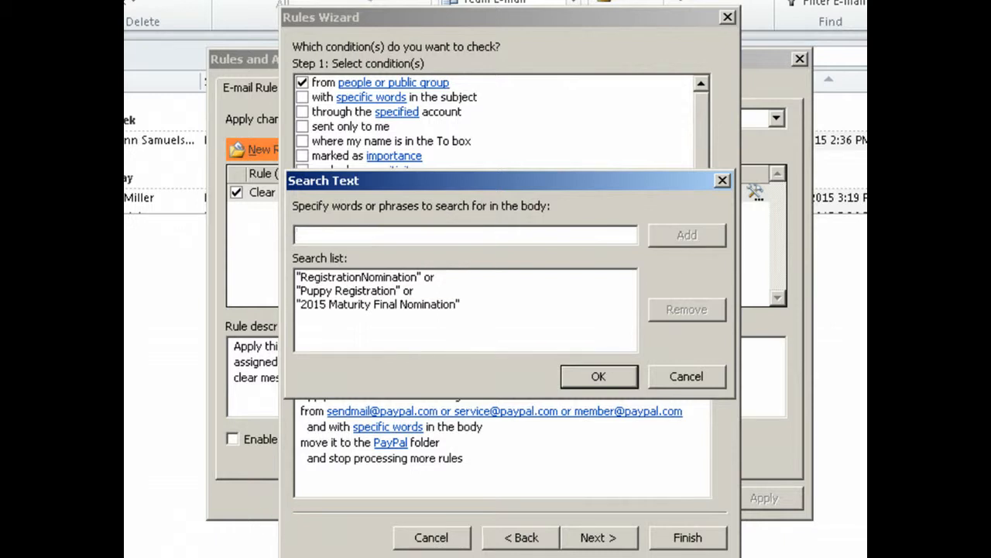
Add '2016 Maturity Initial Nomination' from the cart and confirm the body word list.
key(alt+Tab)
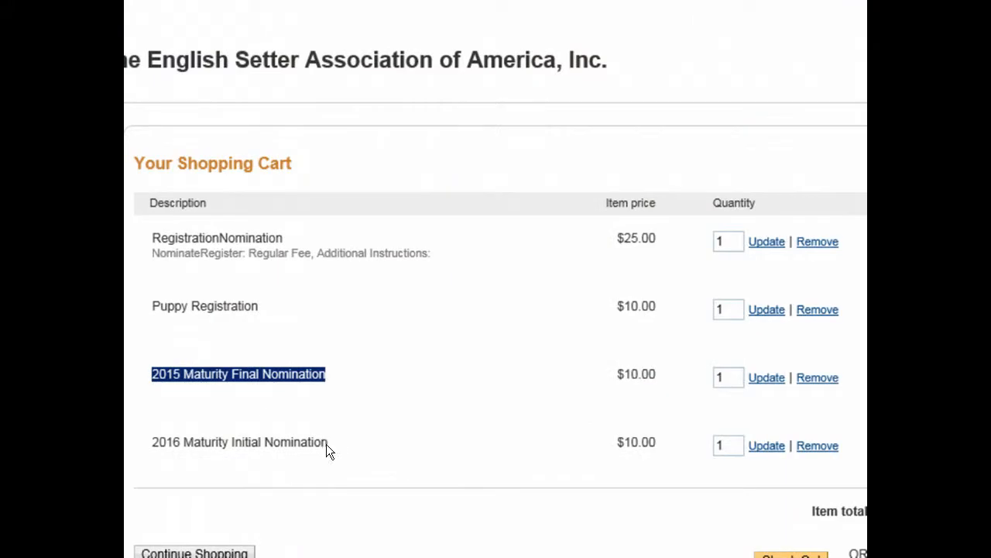
drag(327, 443, 158, 442)
right_click(162, 442)
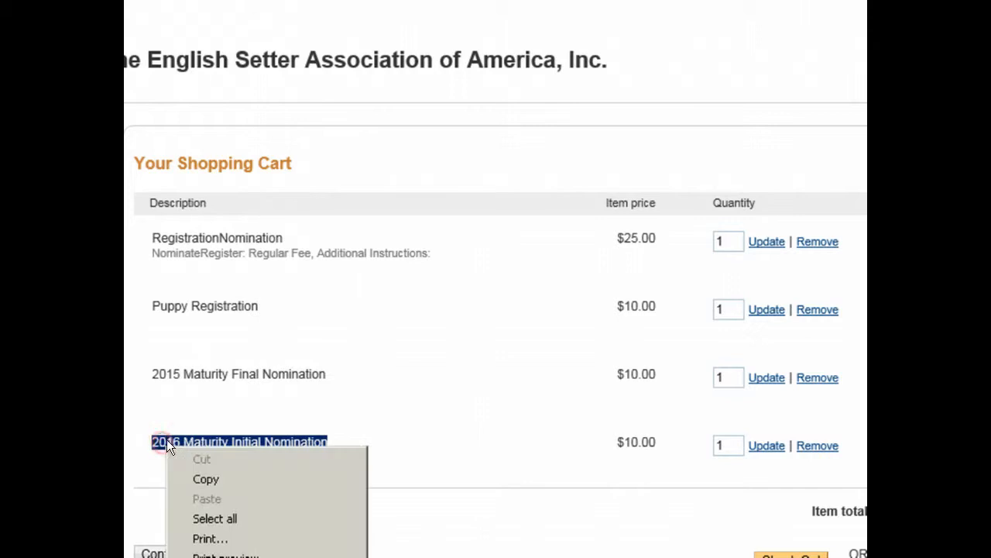
click(193, 469)
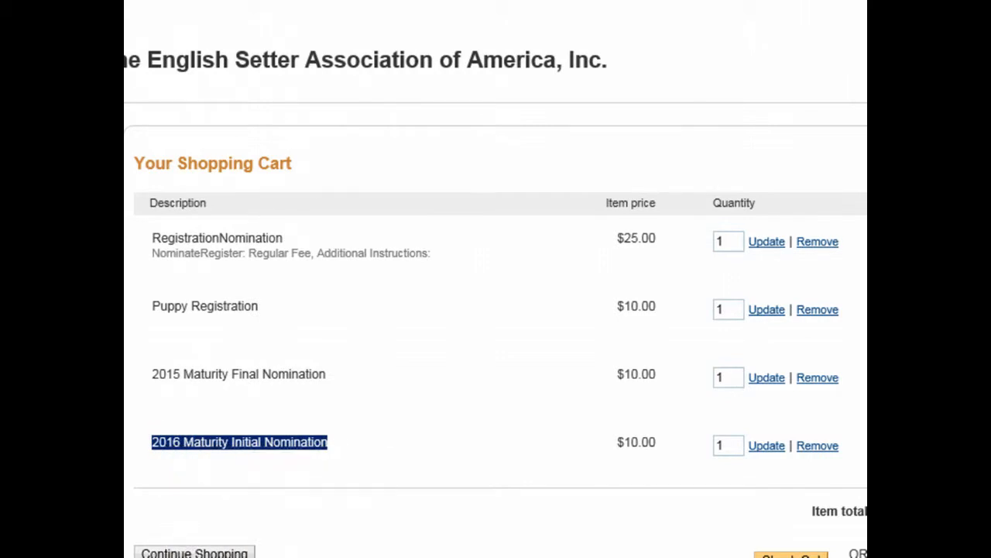
click(194, 469)
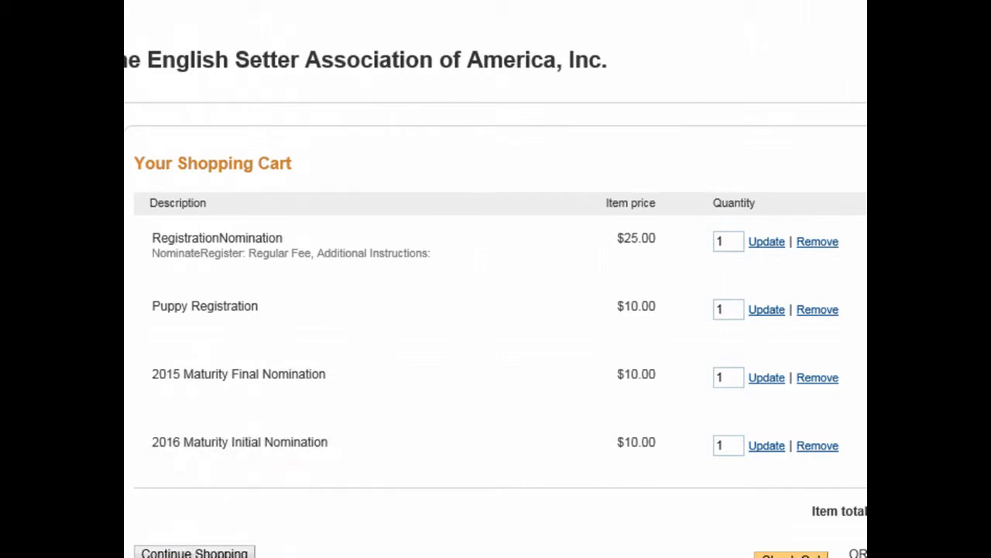
key(alt+Tab)
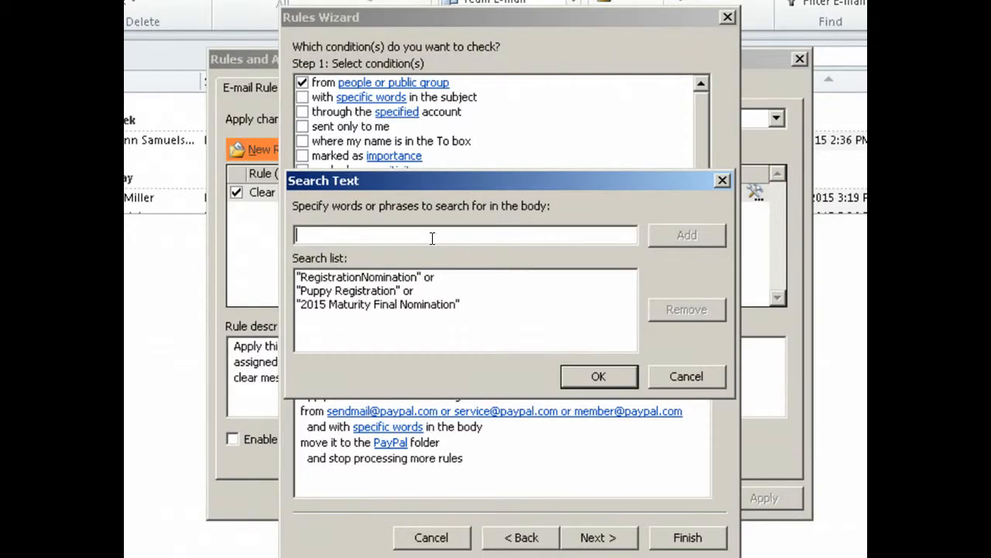
key(ctrl+v)
click(699, 231)
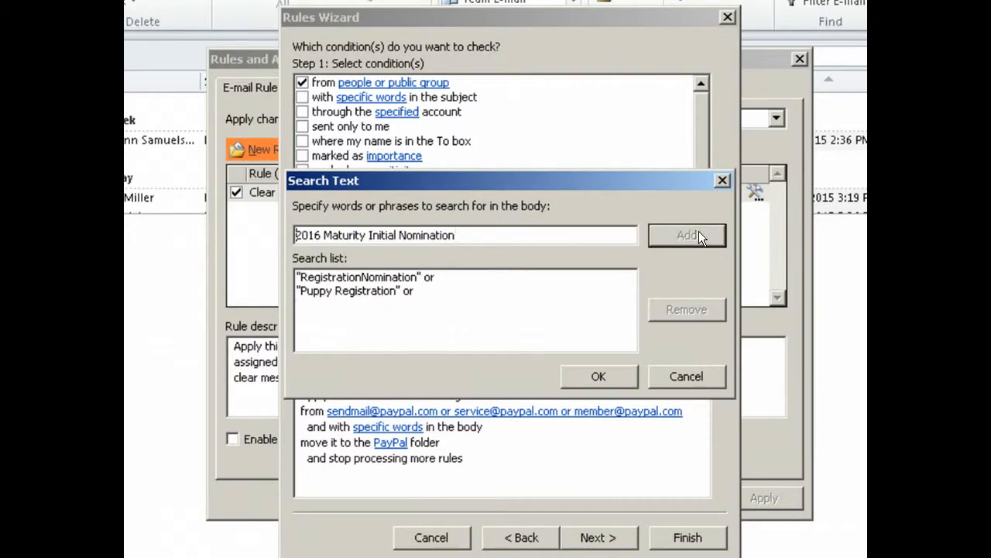
click(610, 367)
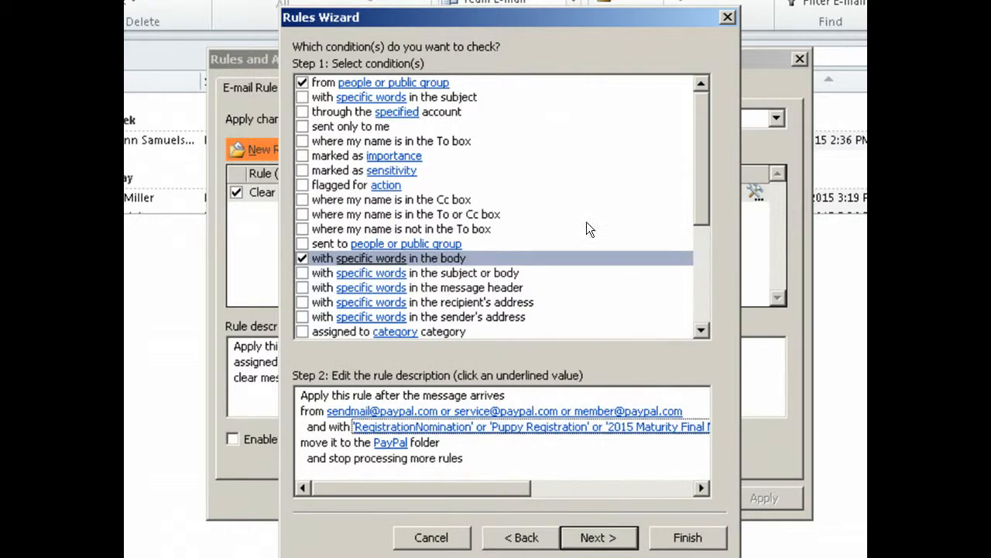
Scroll through the rule's conditions and advance to the Rules Wizard actions page.
drag(703, 204, 718, 178)
drag(696, 190, 694, 299)
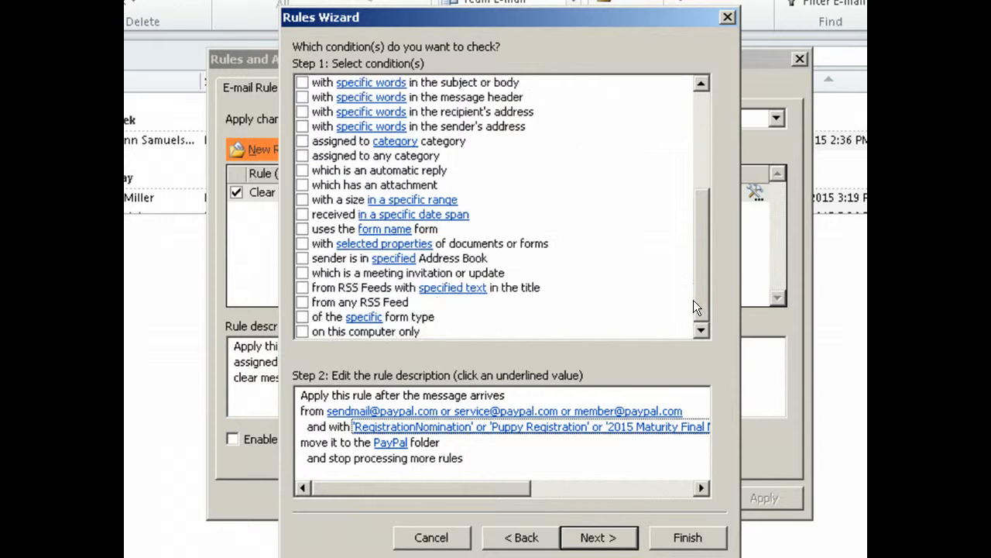
click(588, 537)
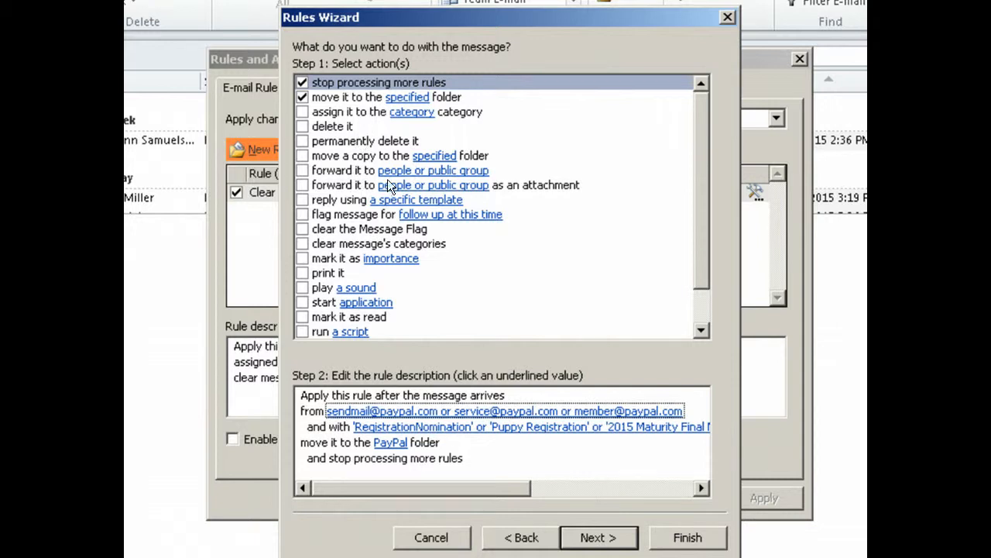
Add a rule action forwarding matching PayPal messages to the chosen forwarding e-mail address.
click(302, 170)
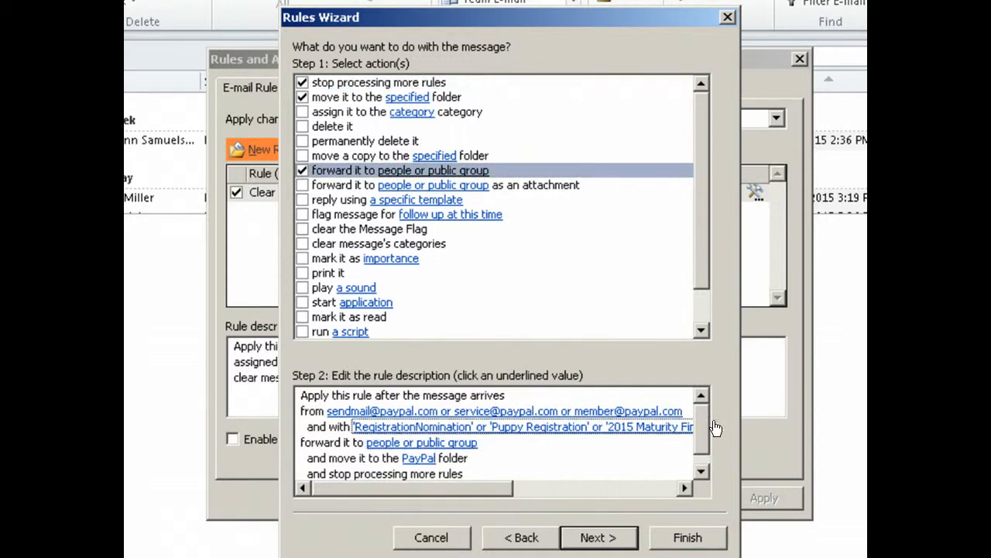
drag(707, 424, 702, 444)
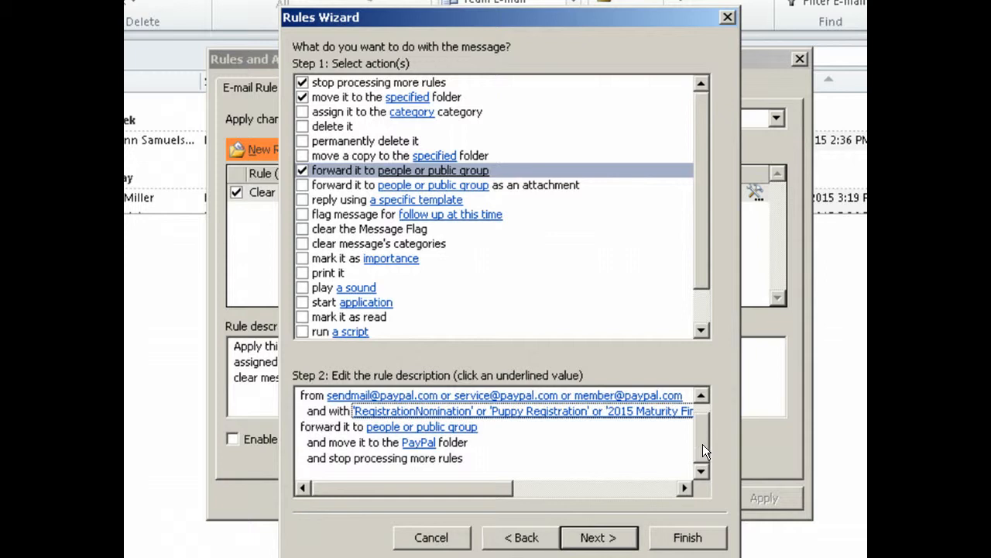
click(418, 428)
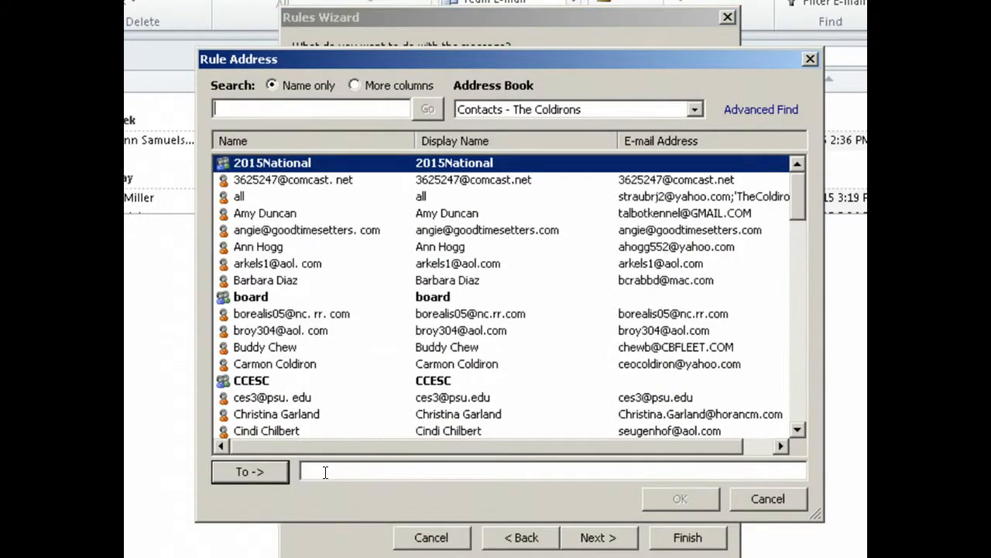
click(325, 472)
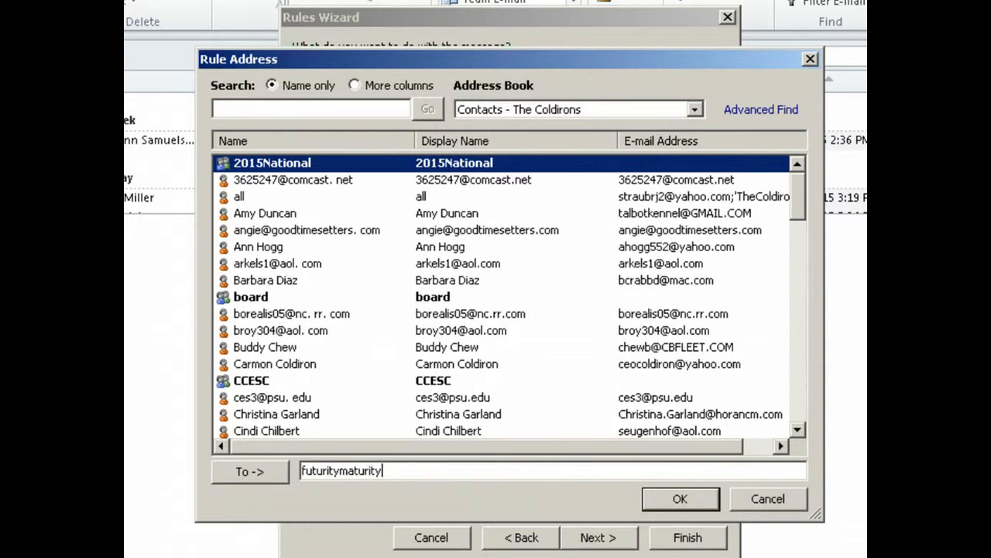
click(681, 506)
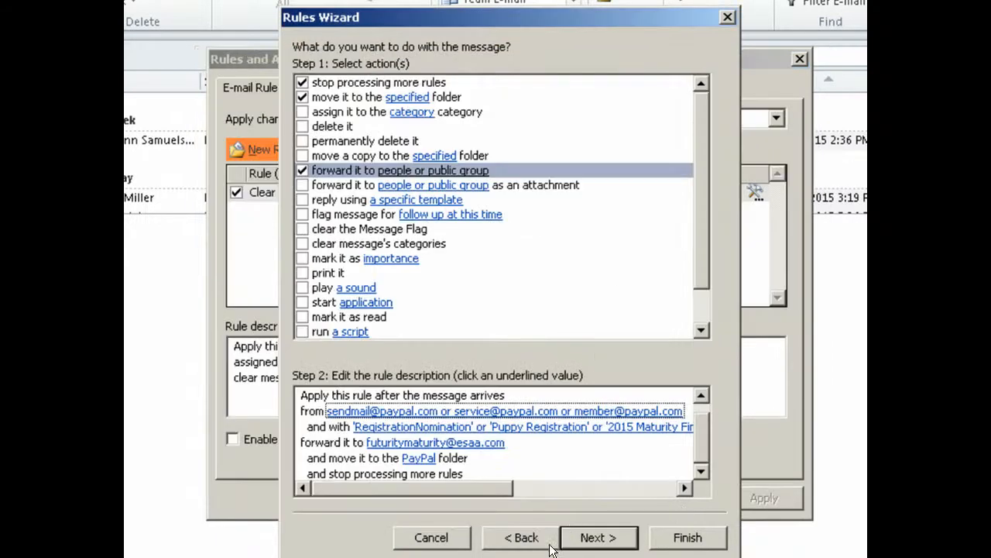
Advance the Rules Wizard from the actions page to the exceptions page.
key(Tab)
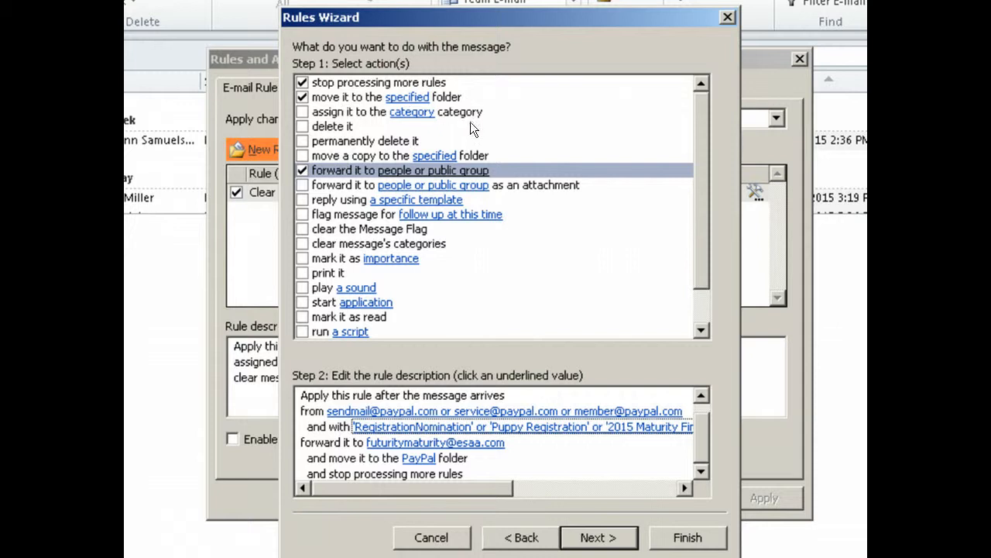
click(597, 539)
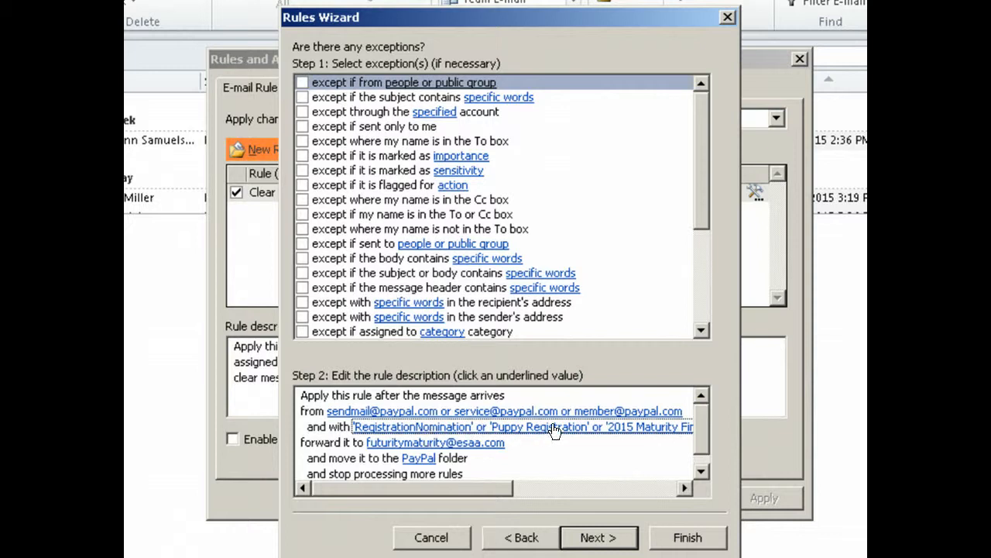
Skip exceptions and finish the wizard so the PayPal rule appears enabled in the list.
drag(509, 485, 439, 504)
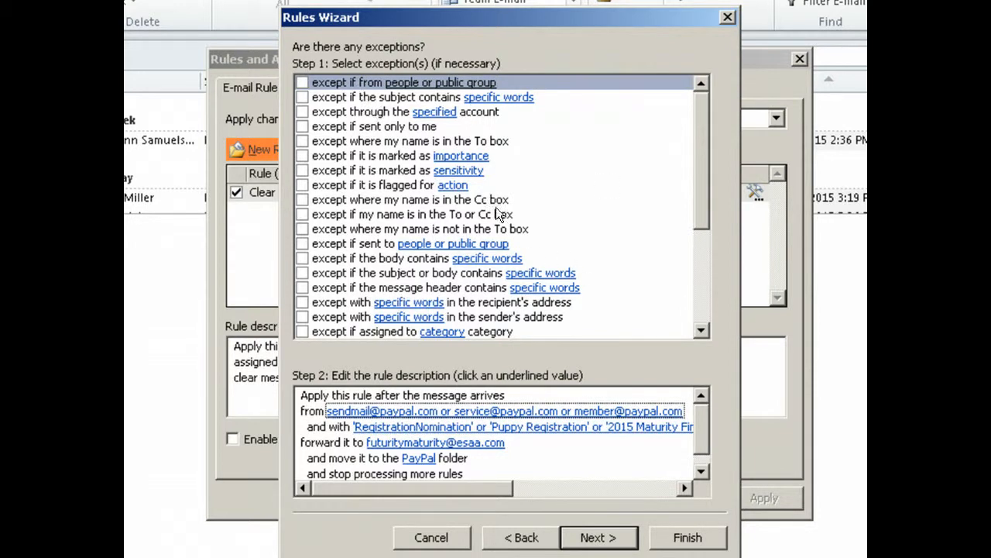
click(601, 534)
click(689, 540)
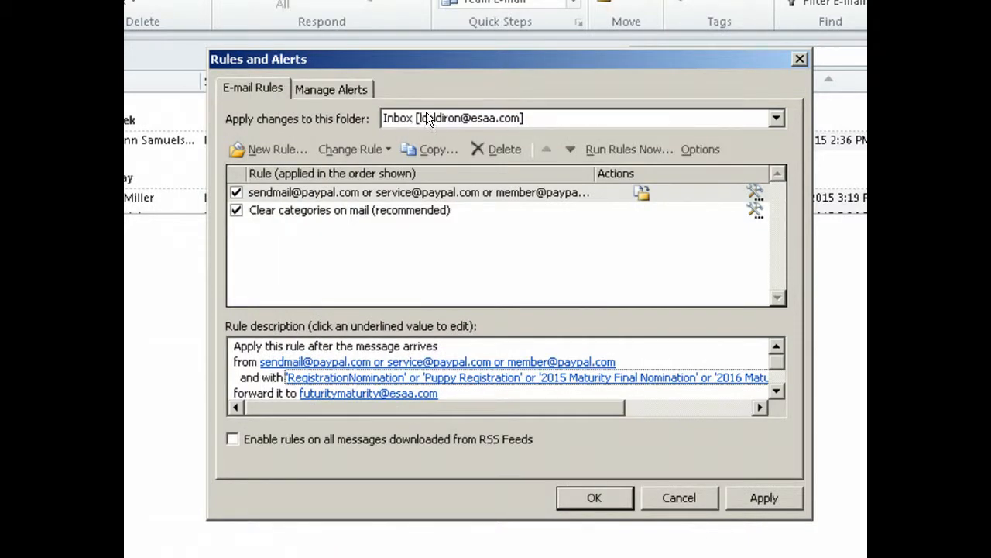
Save the rule while viewing the other account's Inbox rules, then return to the original Inbox.
click(774, 117)
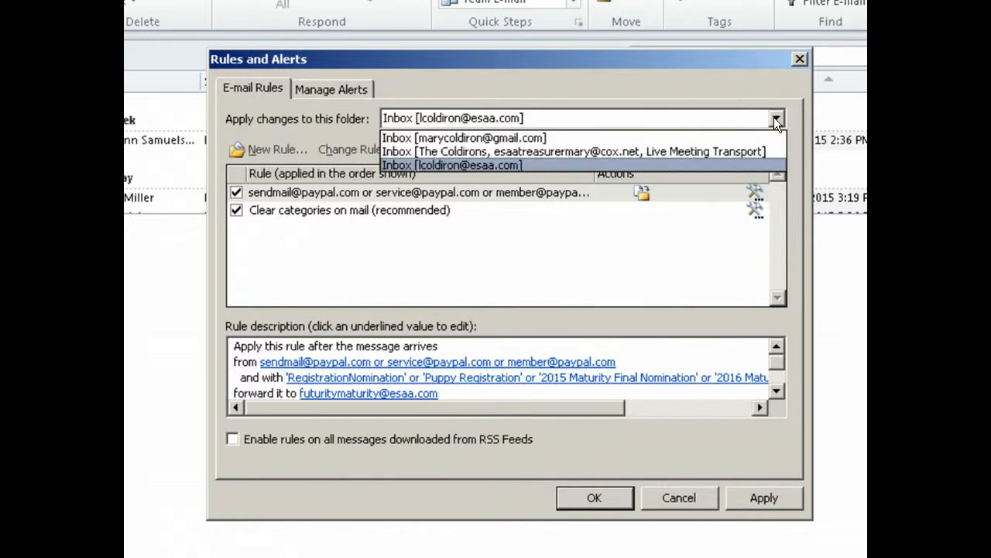
click(480, 137)
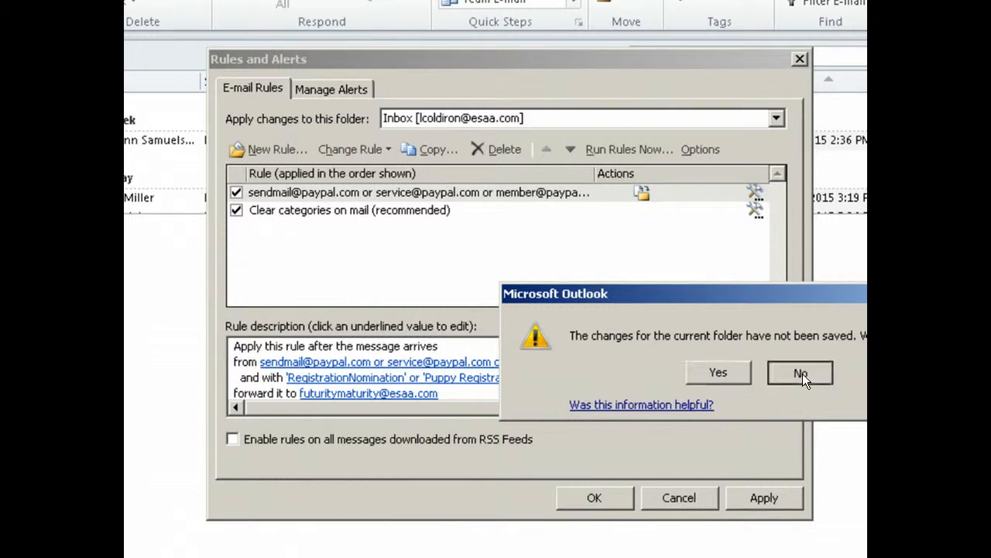
click(728, 370)
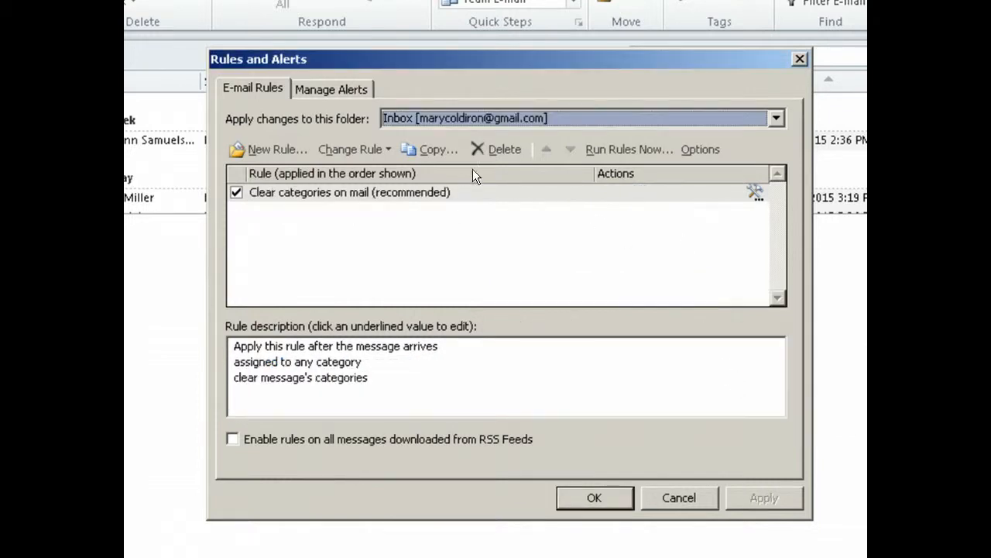
click(775, 118)
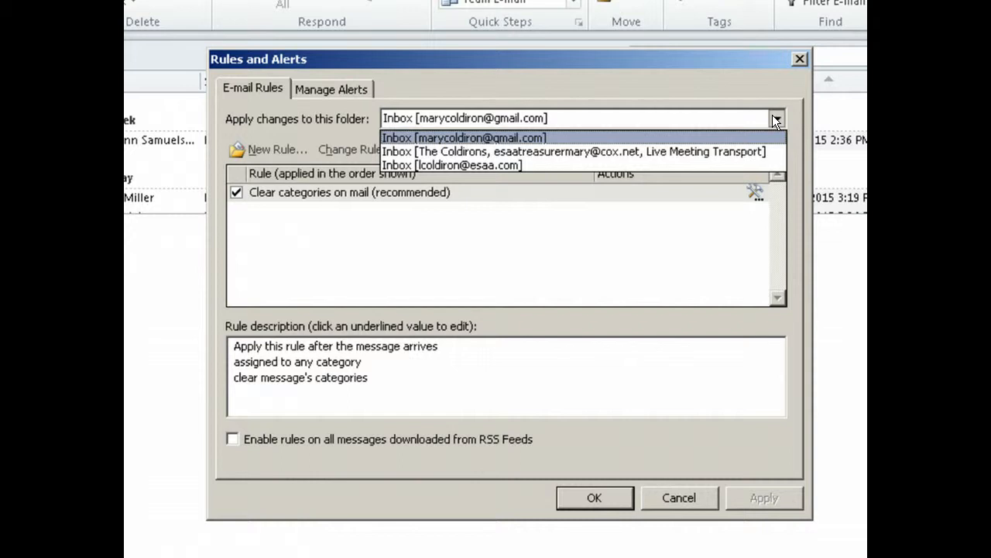
click(447, 165)
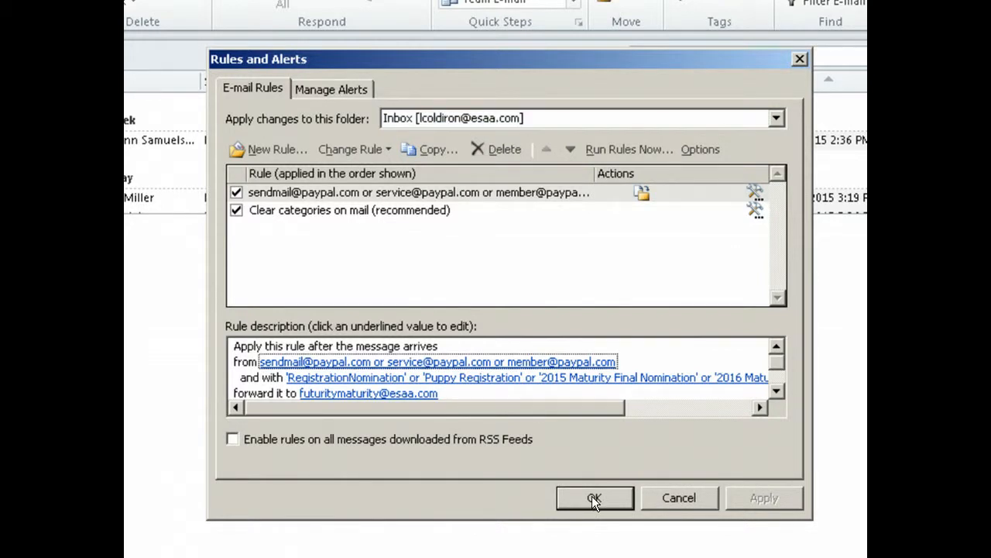
Run the PayPal rule on existing inbox messages, then close Rules and Alerts with OK.
click(590, 149)
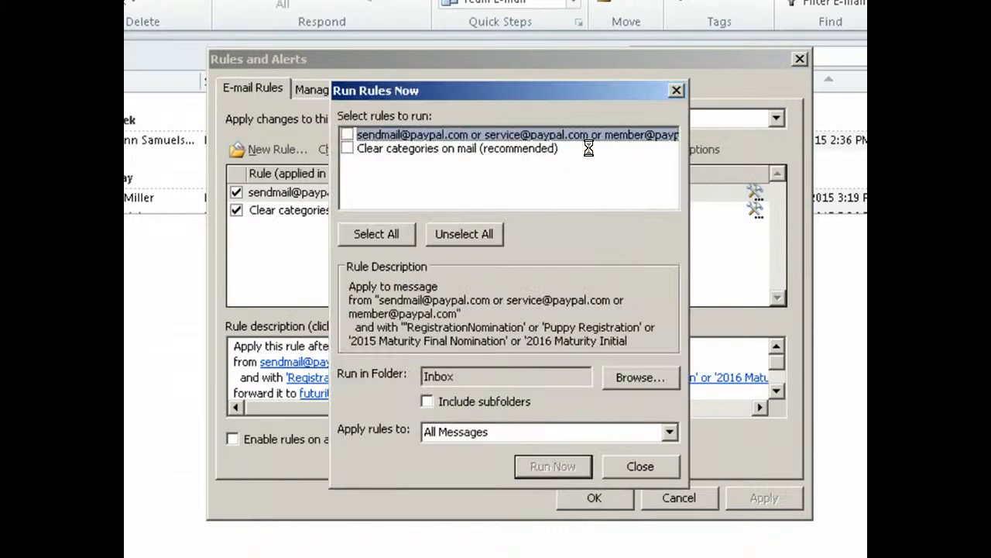
click(348, 134)
click(637, 466)
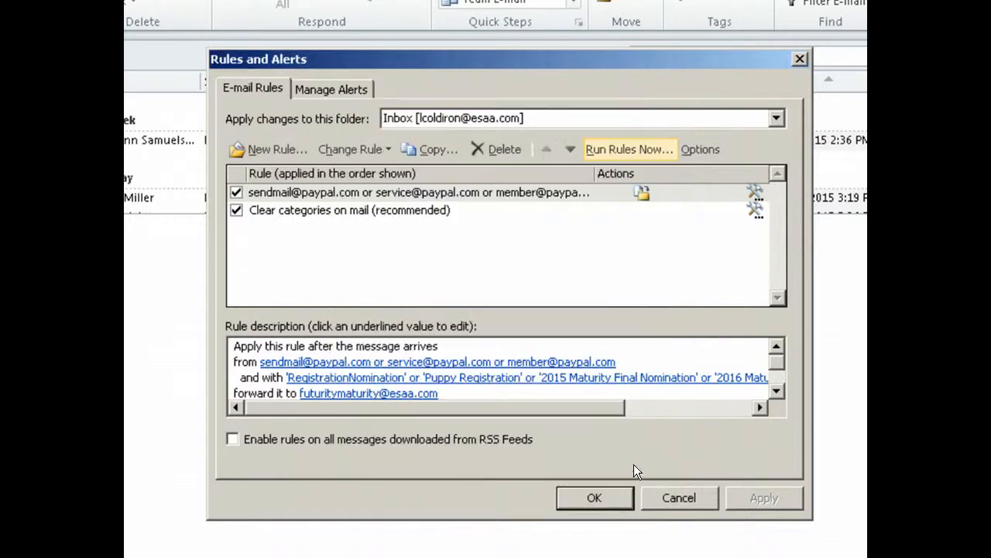
click(611, 500)
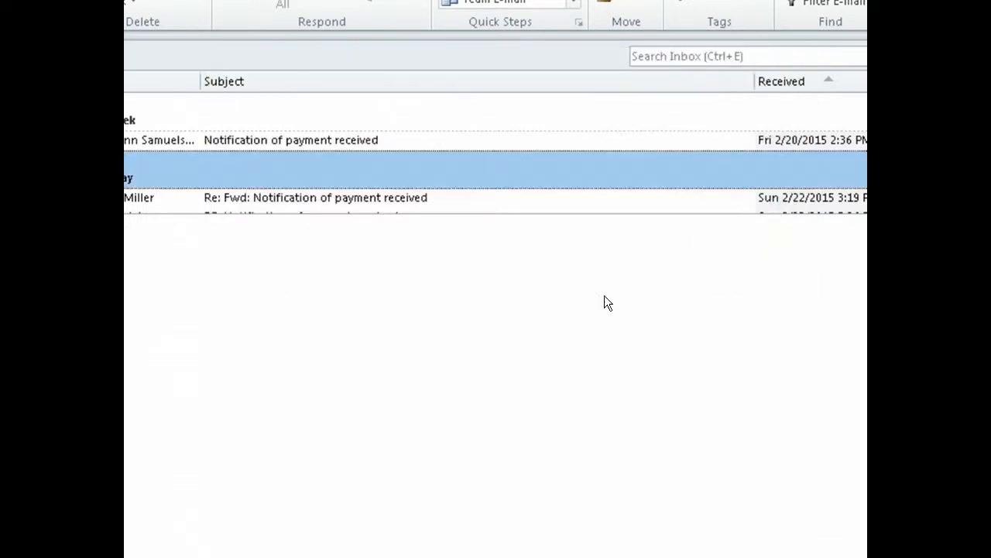